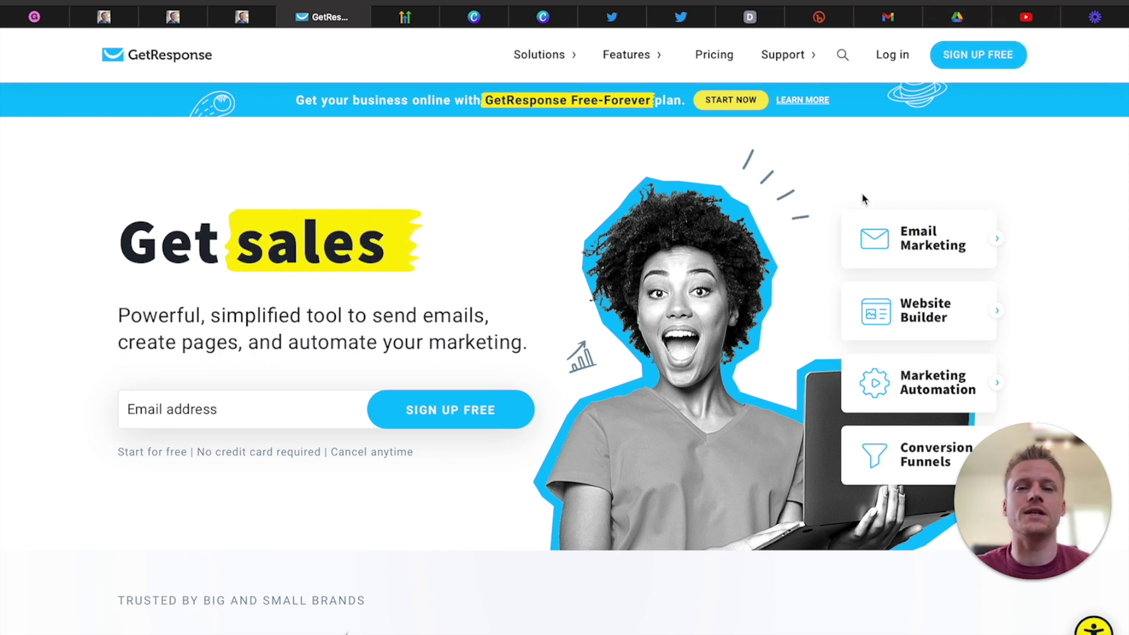
Open the GetResponse pricing page and review the available plans.
click(712, 51)
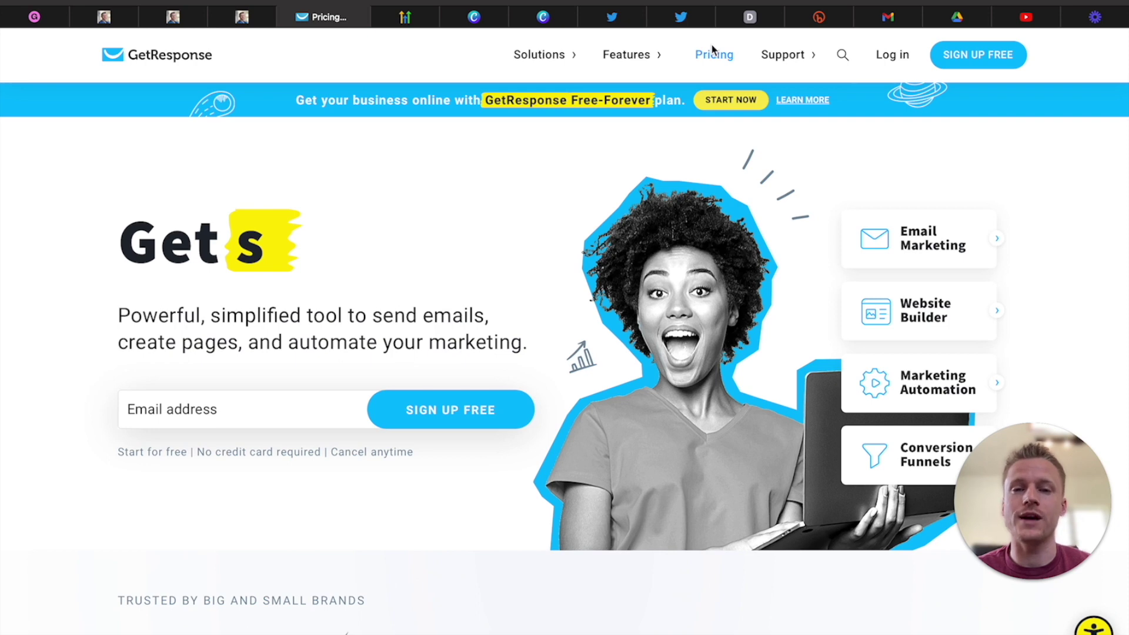
scroll(282, 461, down, 3)
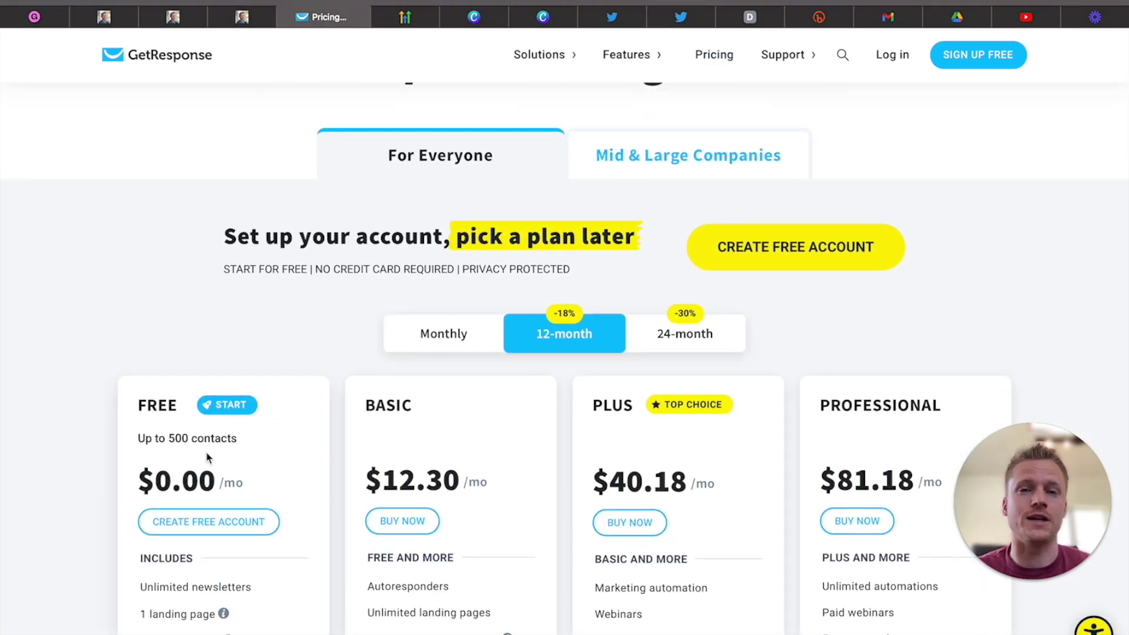
scroll(206, 454, up, 3)
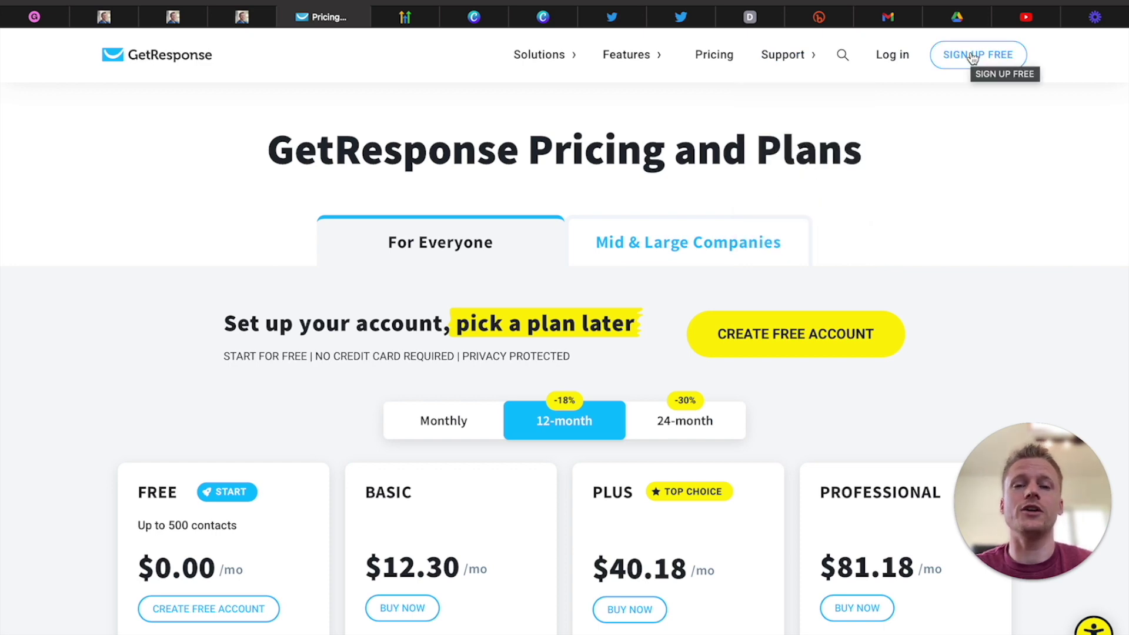
Log in to the account and create a contact list named "test".
click(902, 60)
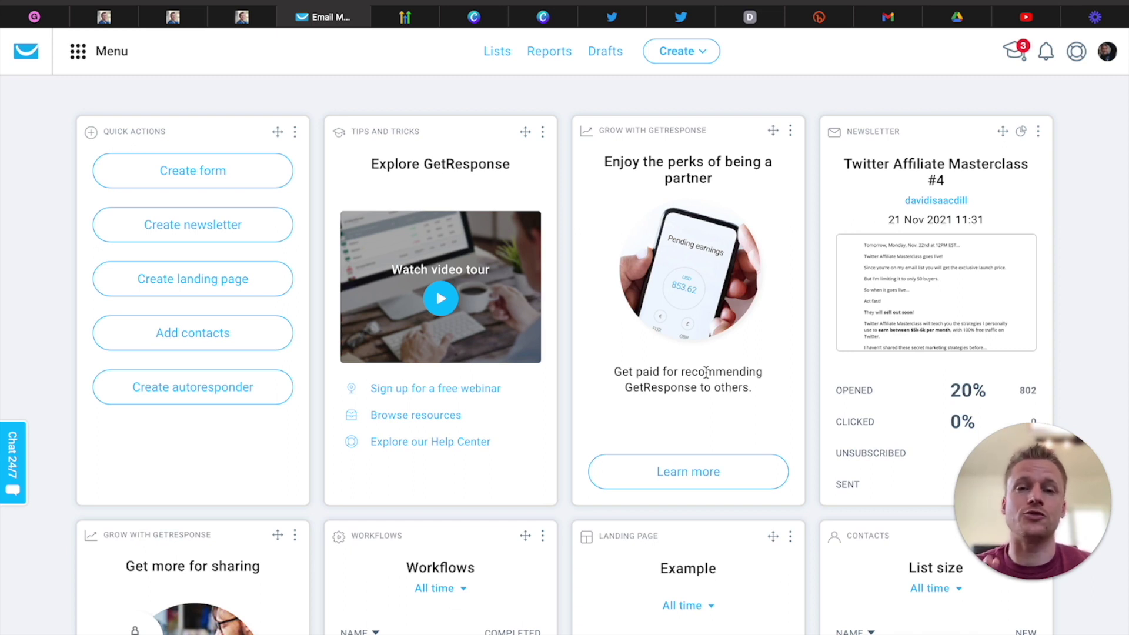
click(504, 59)
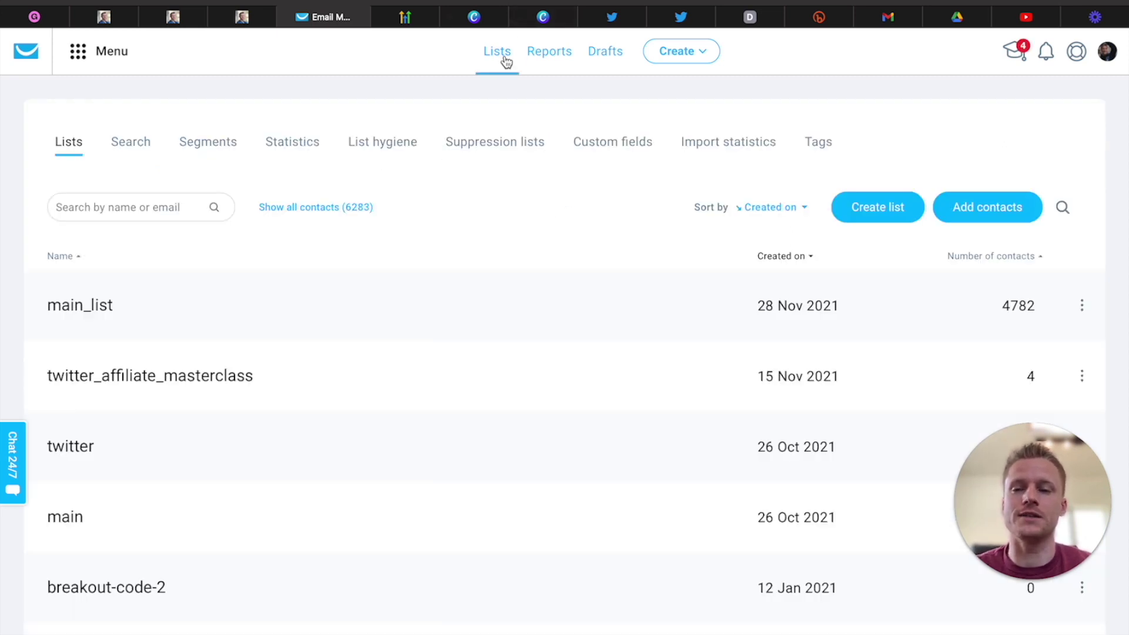
click(878, 217)
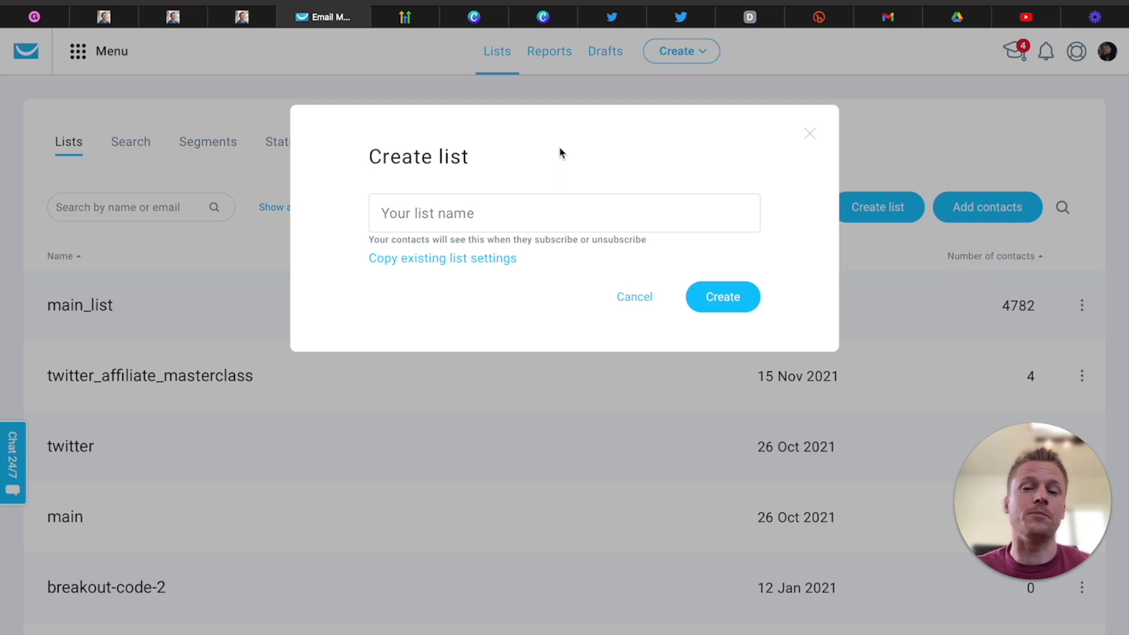
click(502, 217)
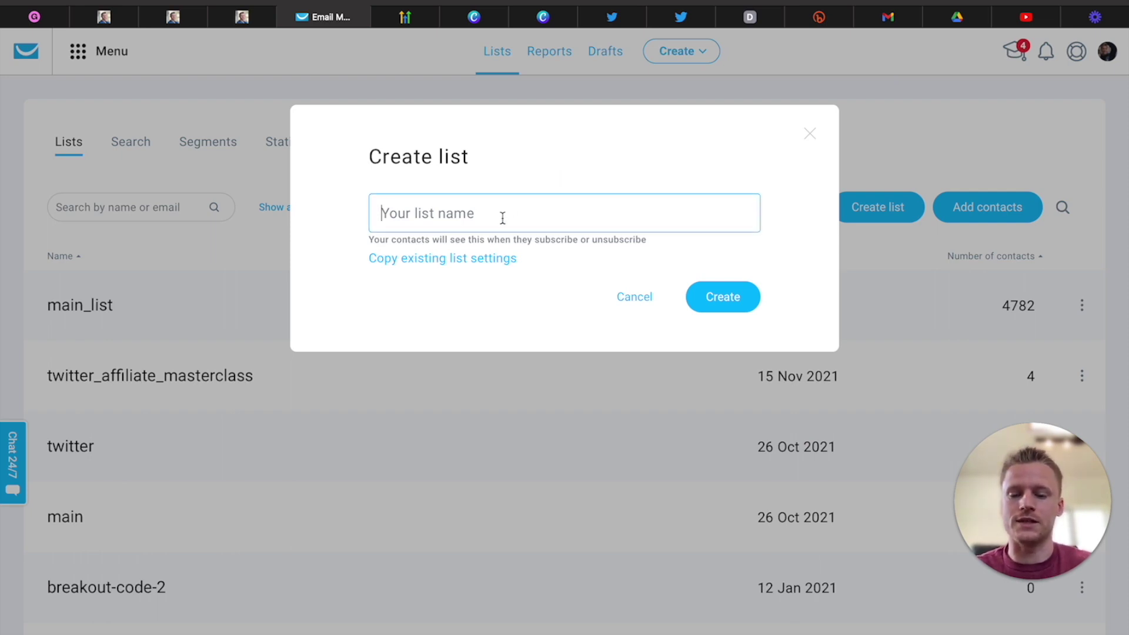
text(test)
click(725, 305)
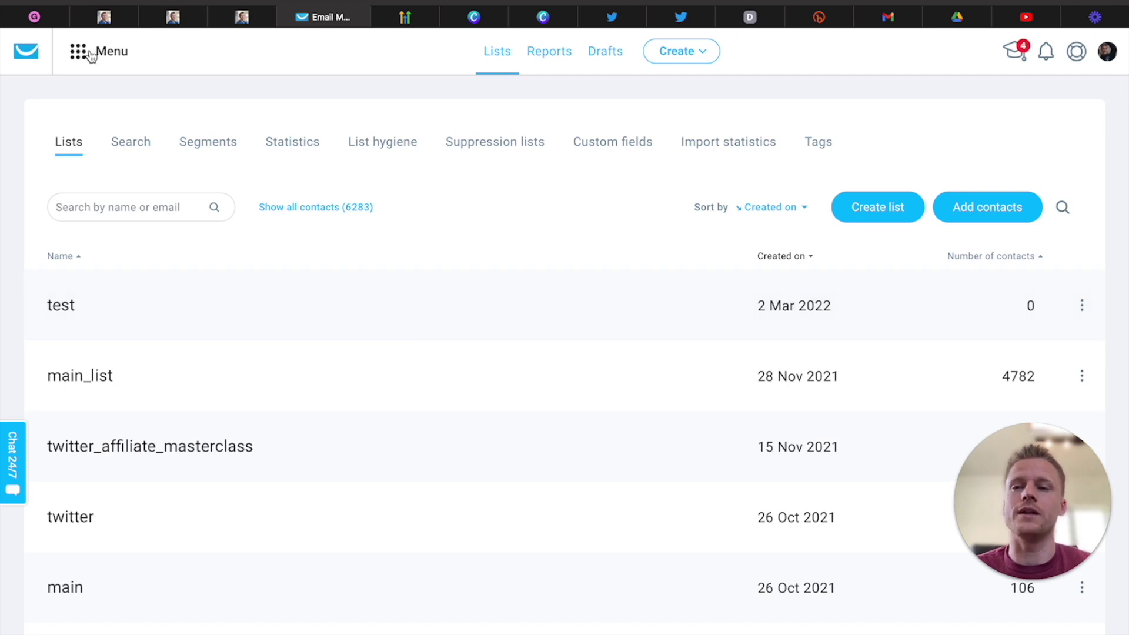
Start a new landing page from the build-from-scratch design Plain Template 10.
click(658, 58)
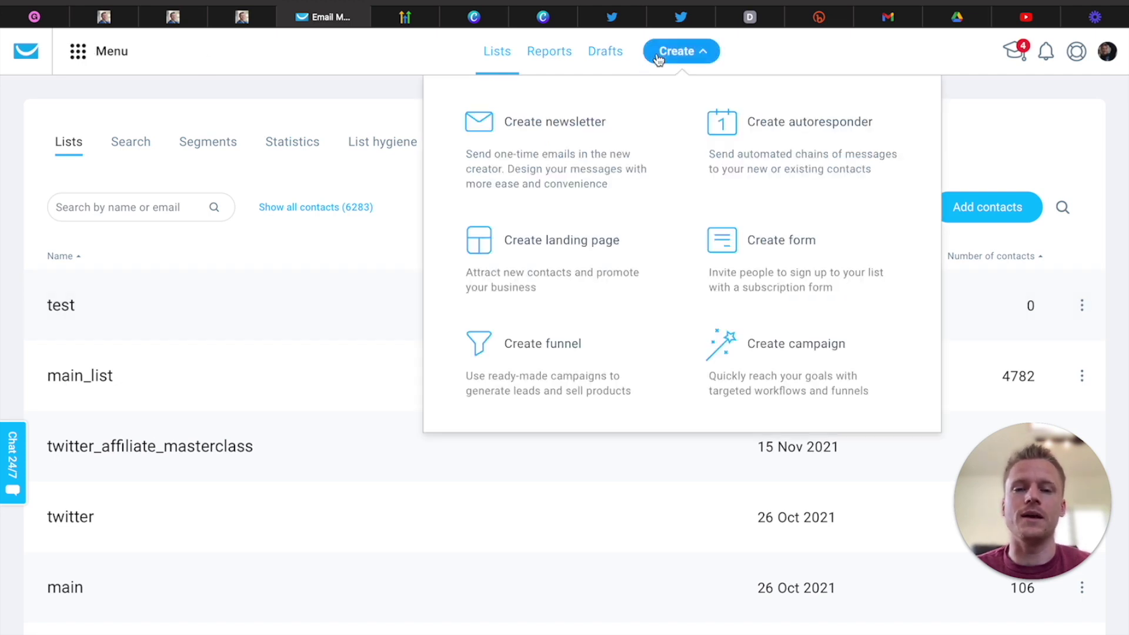
click(569, 243)
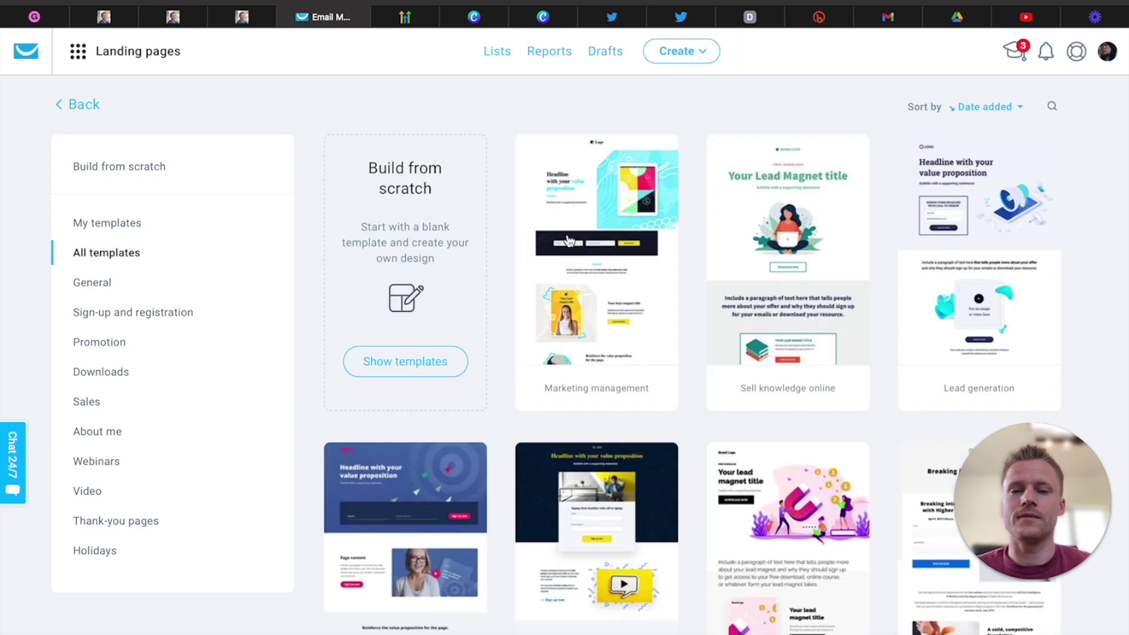
click(376, 357)
mouse_move(594, 312)
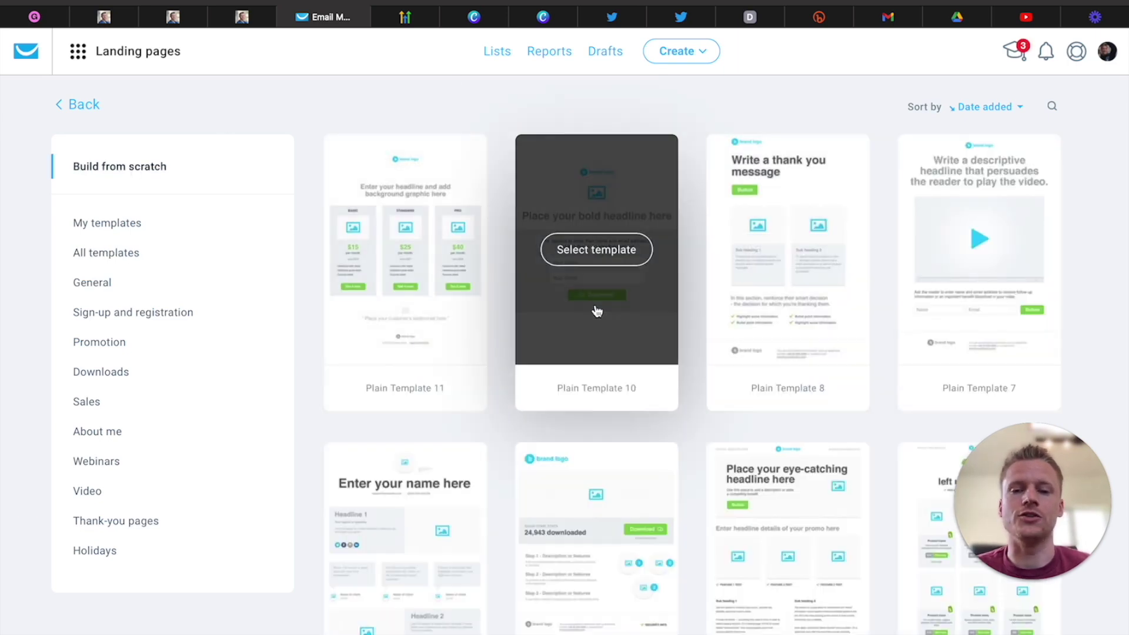
click(596, 251)
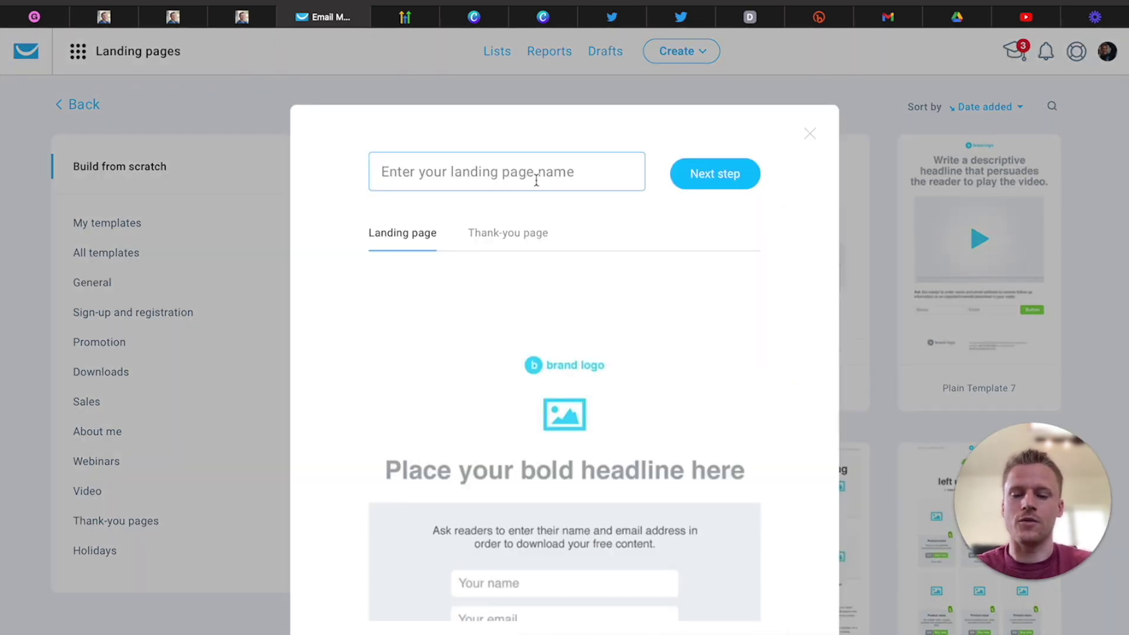
Name the landing page "test aff page" and continue to the page editor.
text(test)
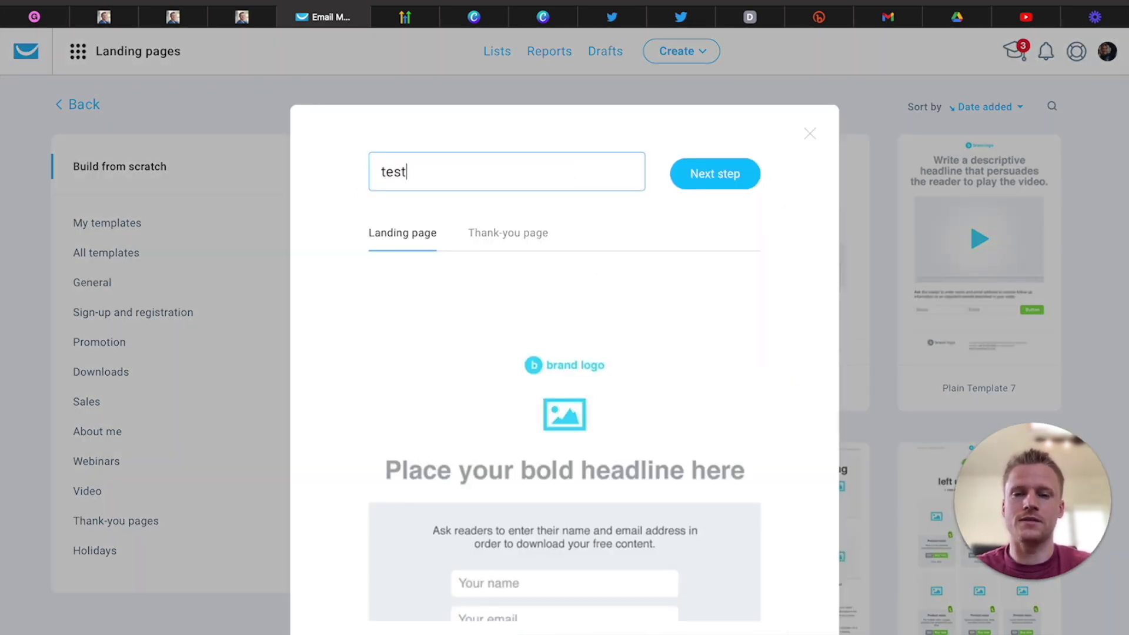
text( aff )
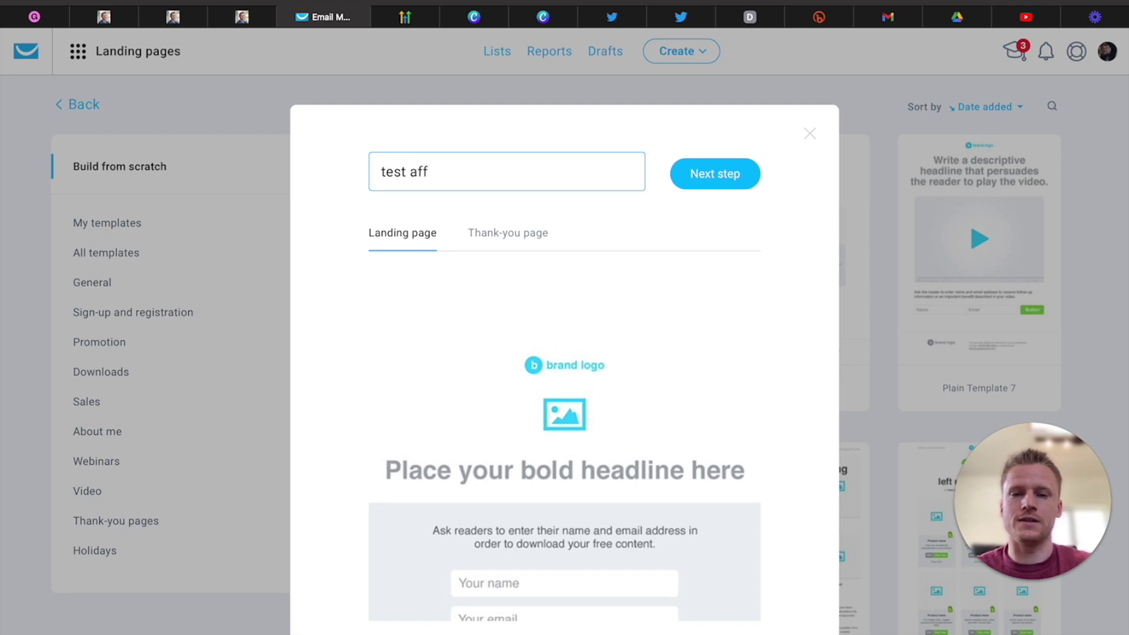
text(page)
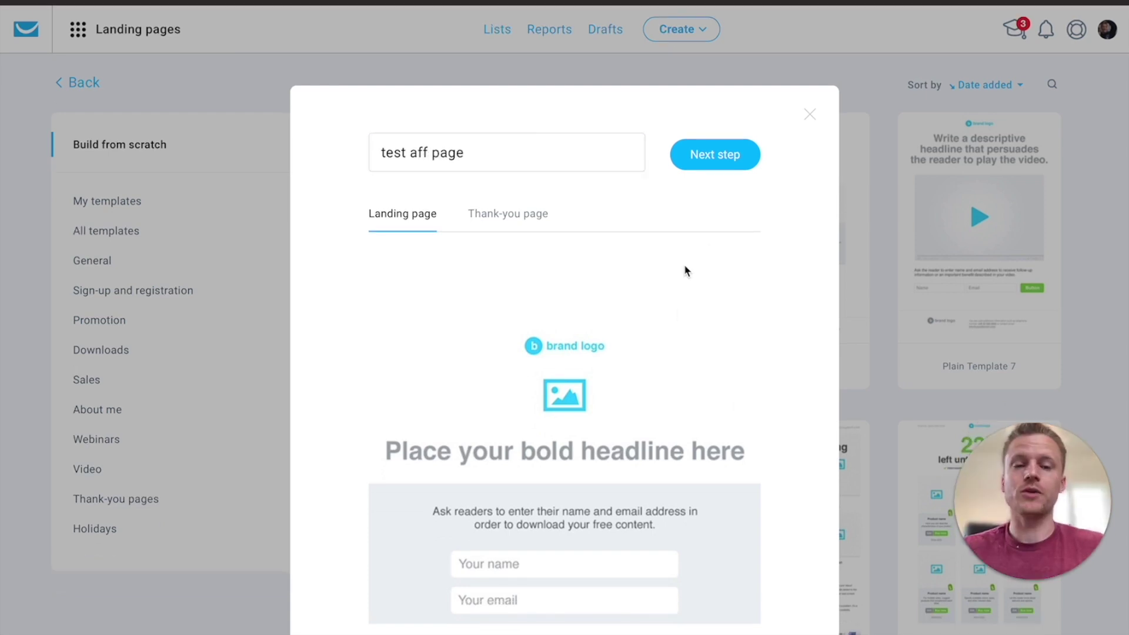
click(709, 159)
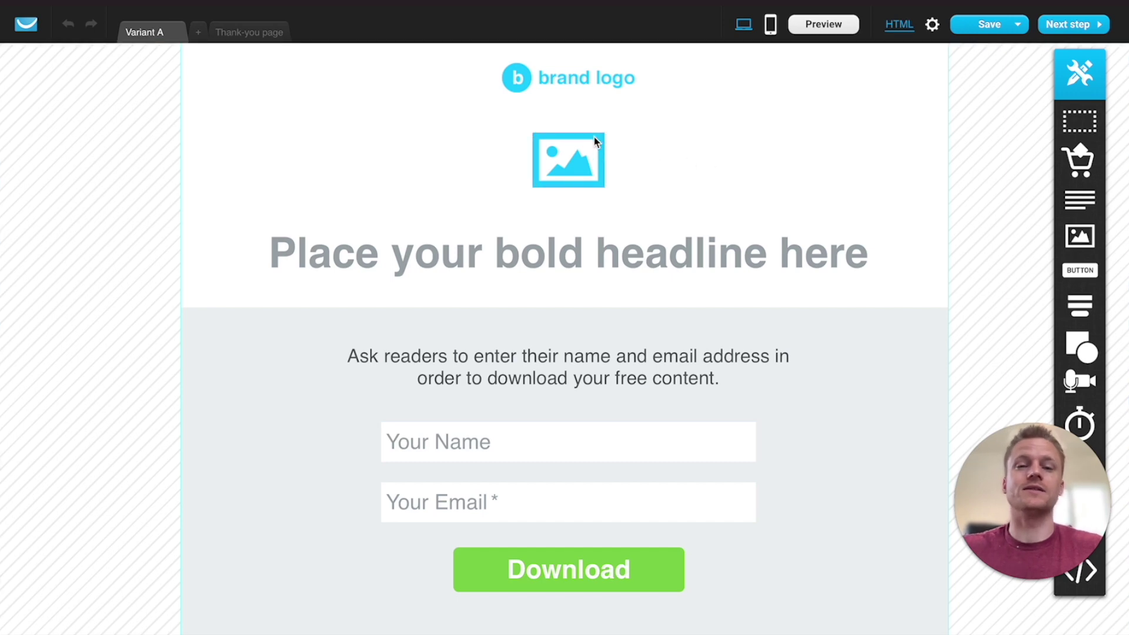
Delete the brand logo and the placeholder image above the headline.
click(591, 78)
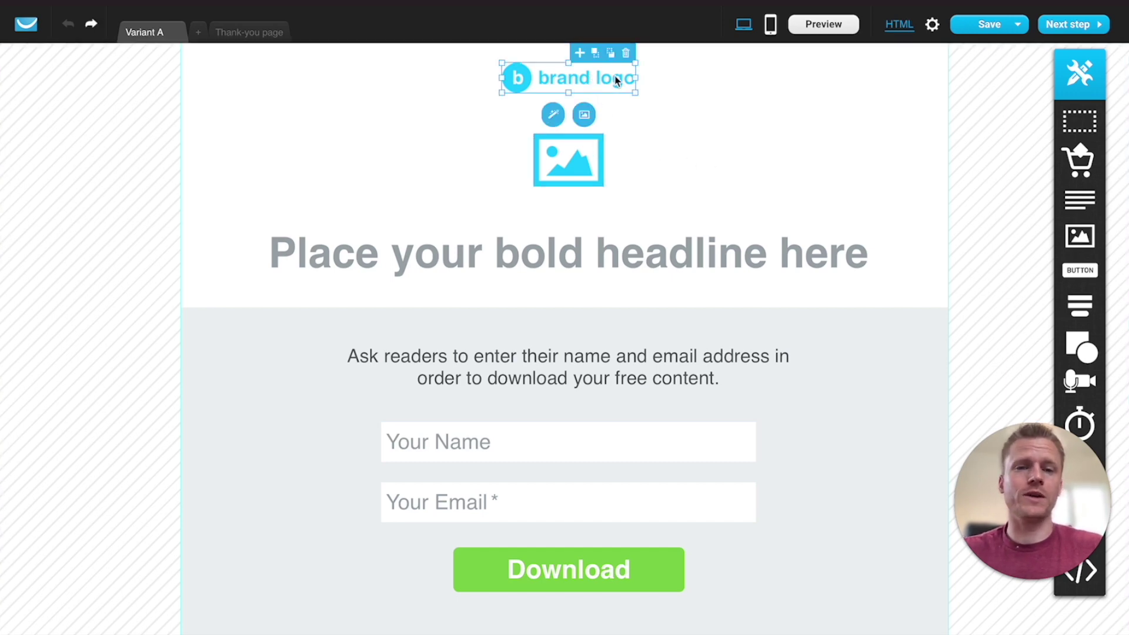
click(625, 51)
click(591, 157)
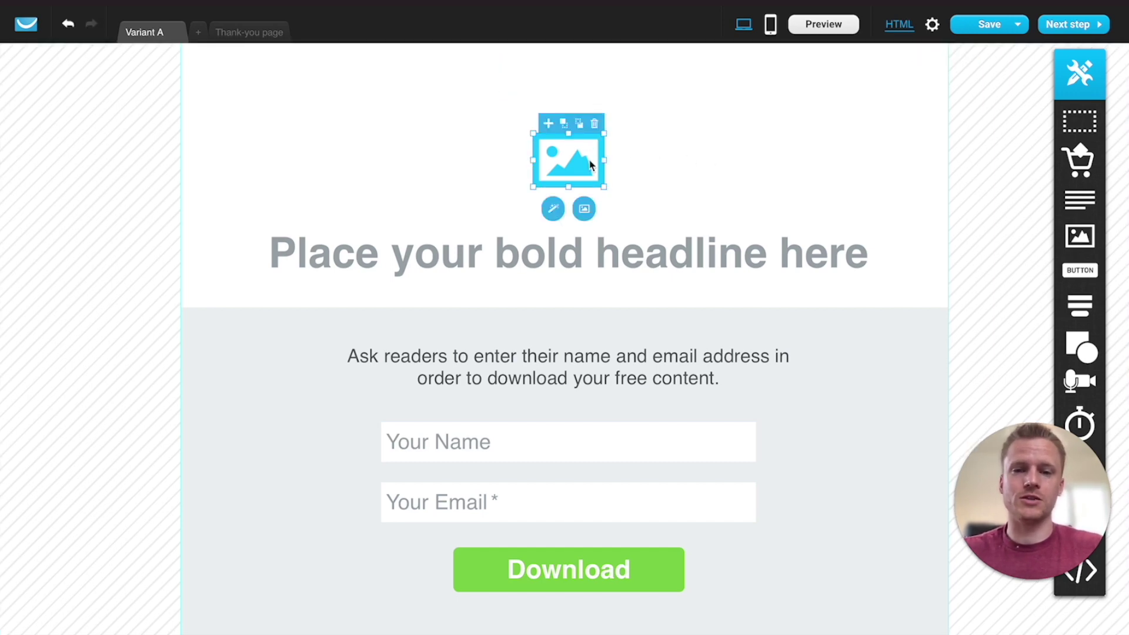
click(597, 126)
Replace the headline text with "Get My Best Twitter Affiliate Marketing Tips".
click(587, 244)
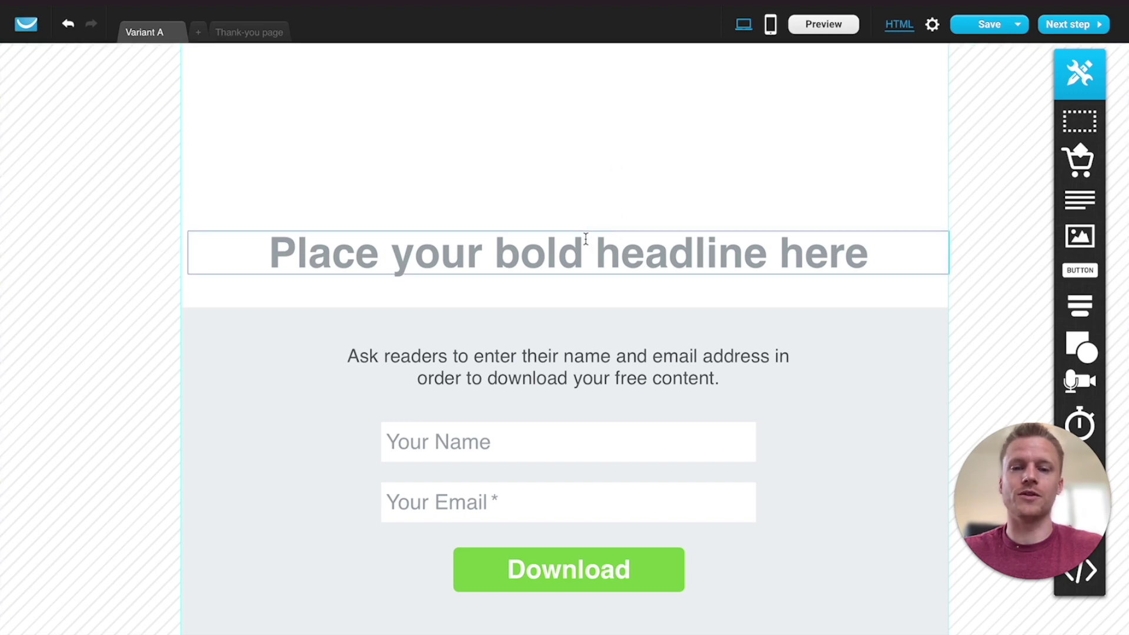
double_click(586, 244)
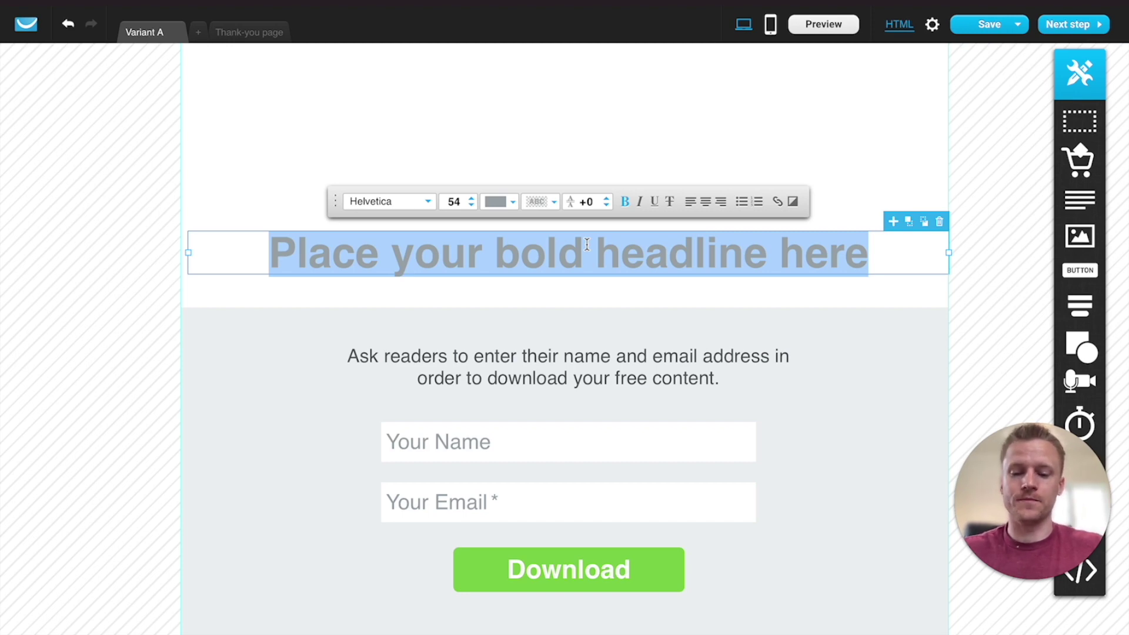
text(Get My )
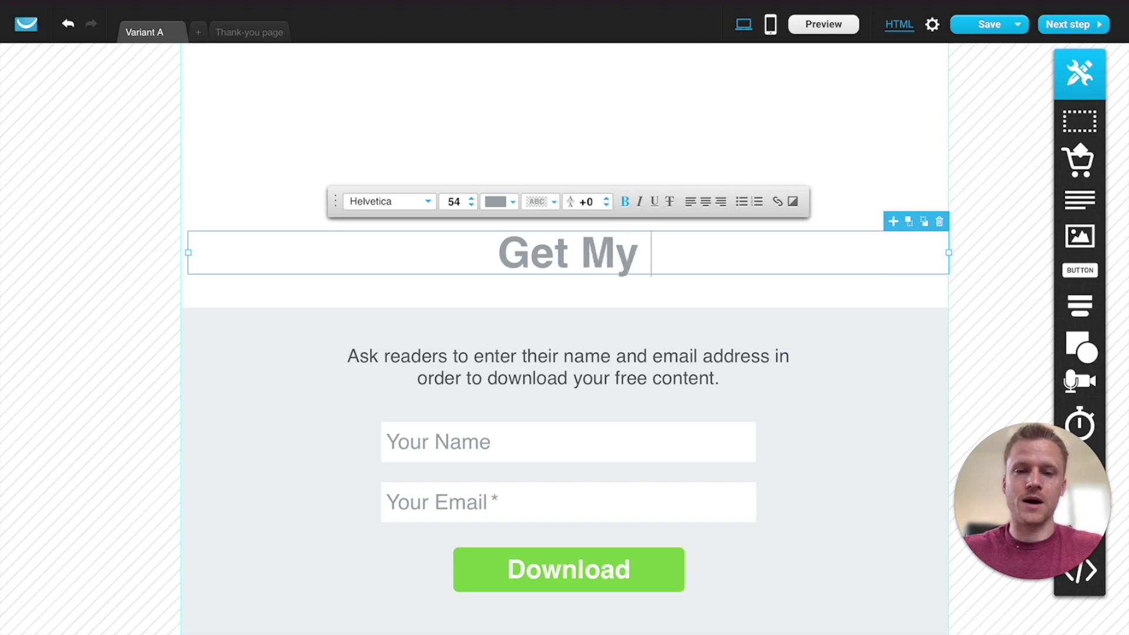
text(Best )
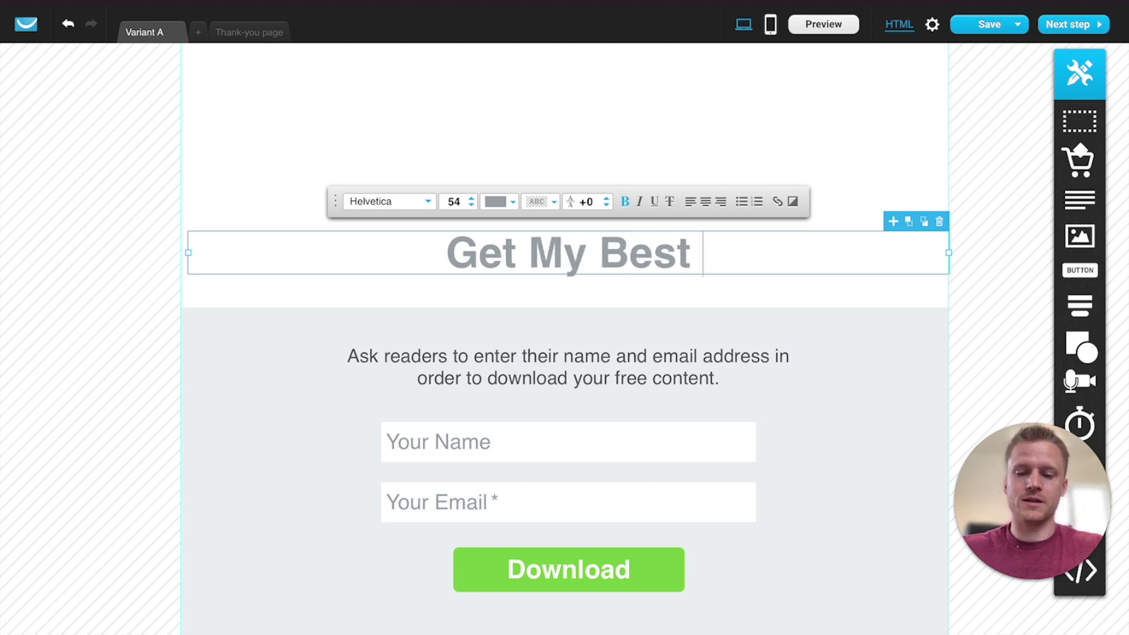
text(Twitter )
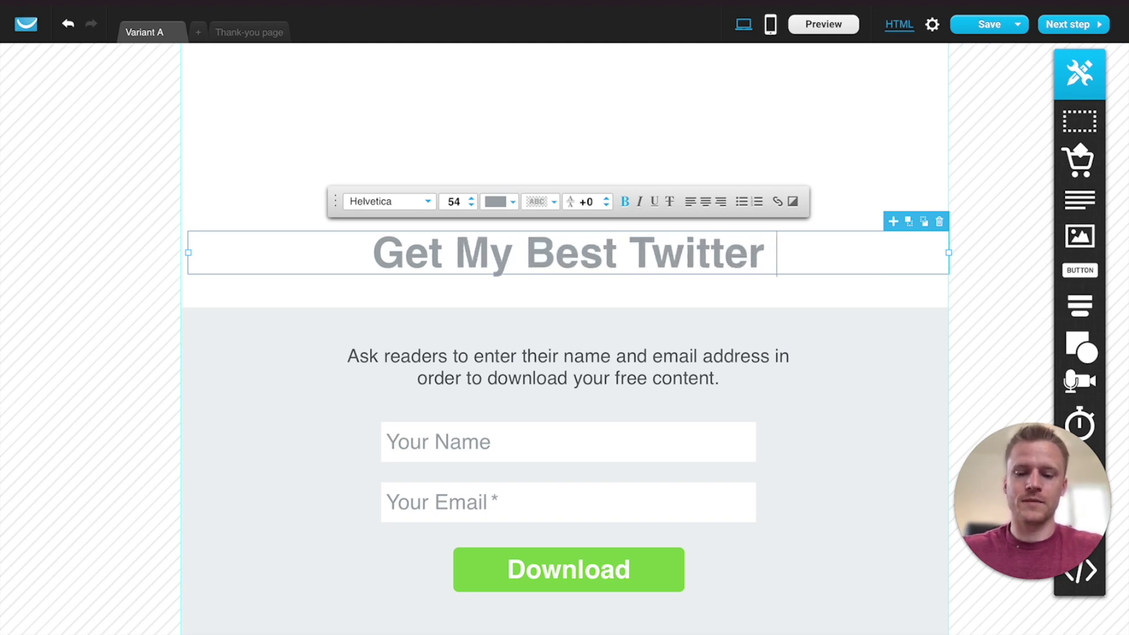
text(Affiliate Marketing Tips)
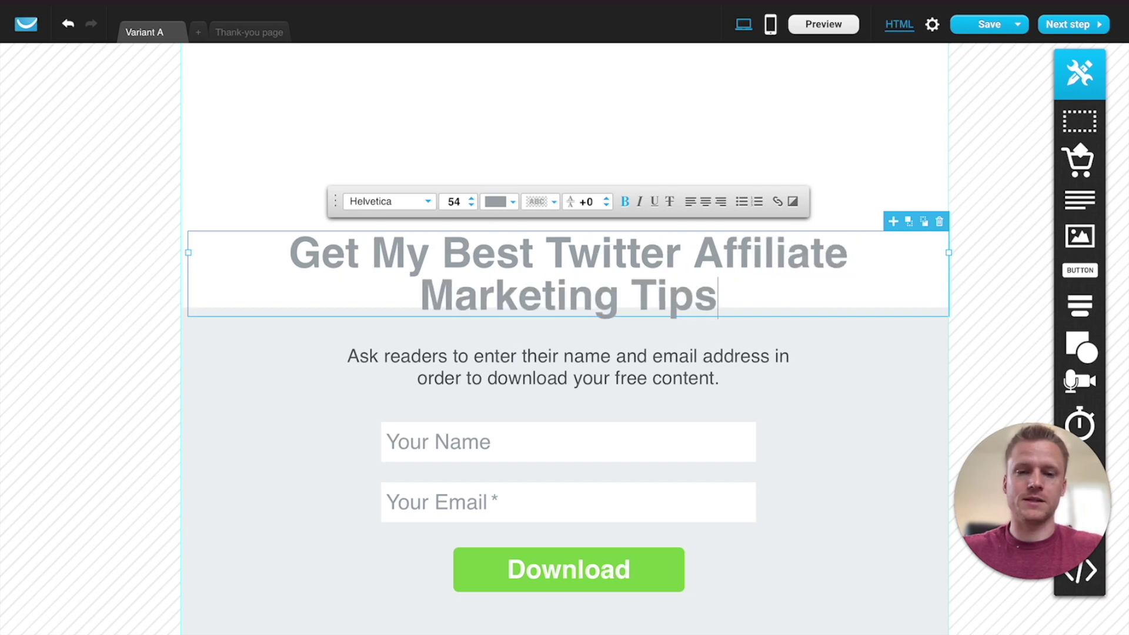
Replace the text above the form fields with "Get exclusive content to grow your affiliate business".
scroll(691, 219, down, 3)
click(691, 218)
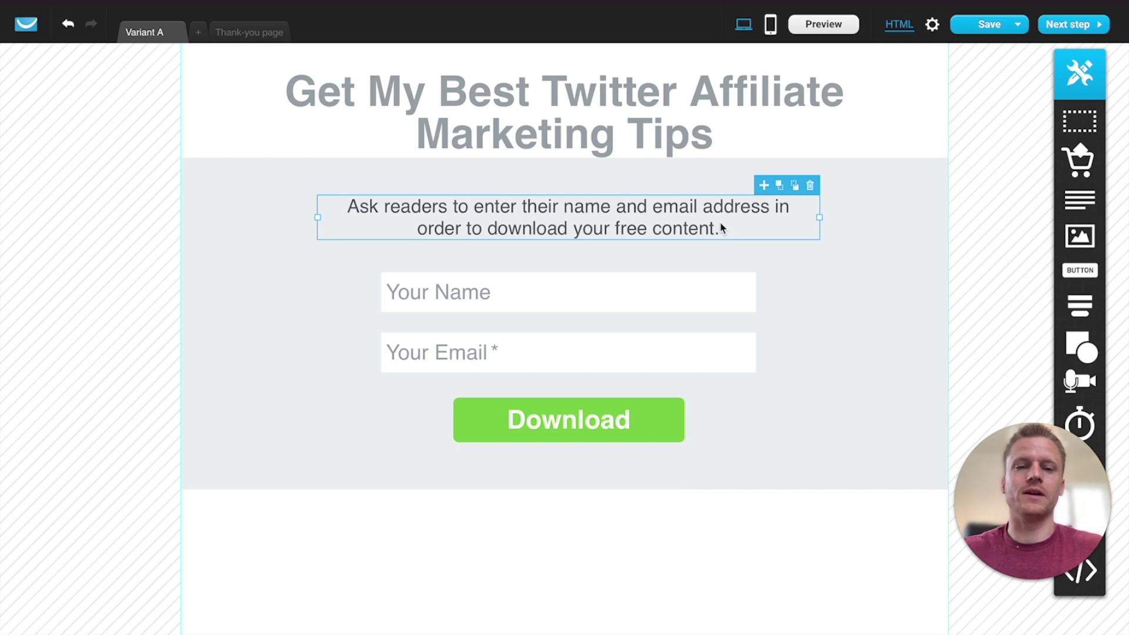
double_click(709, 223)
click(705, 227)
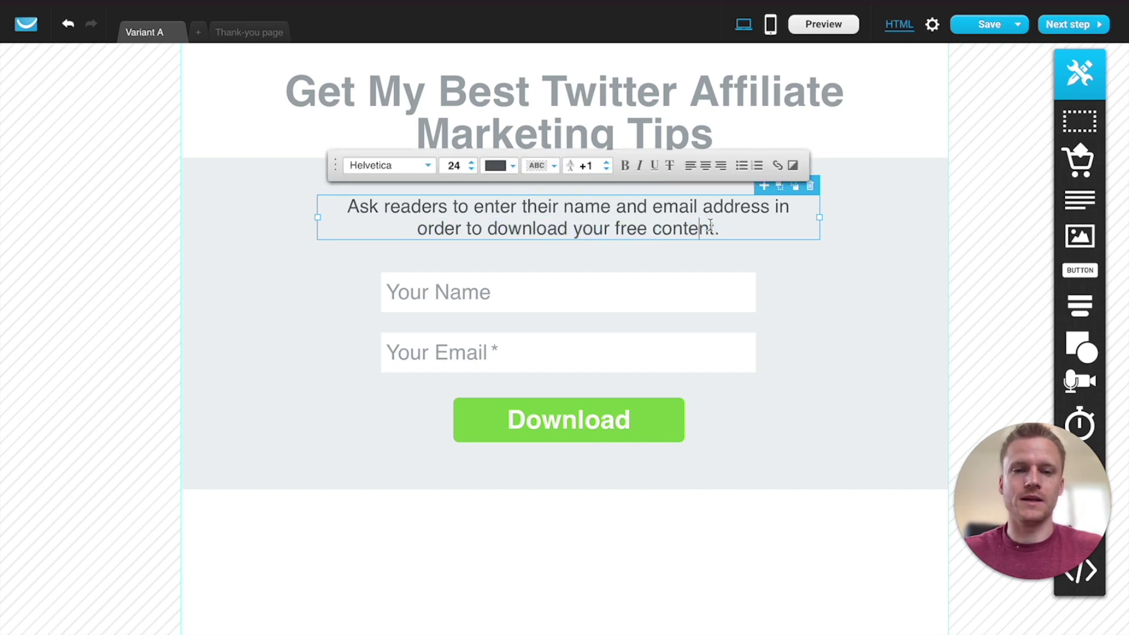
key(ctrl+a)
text(Get exclusive)
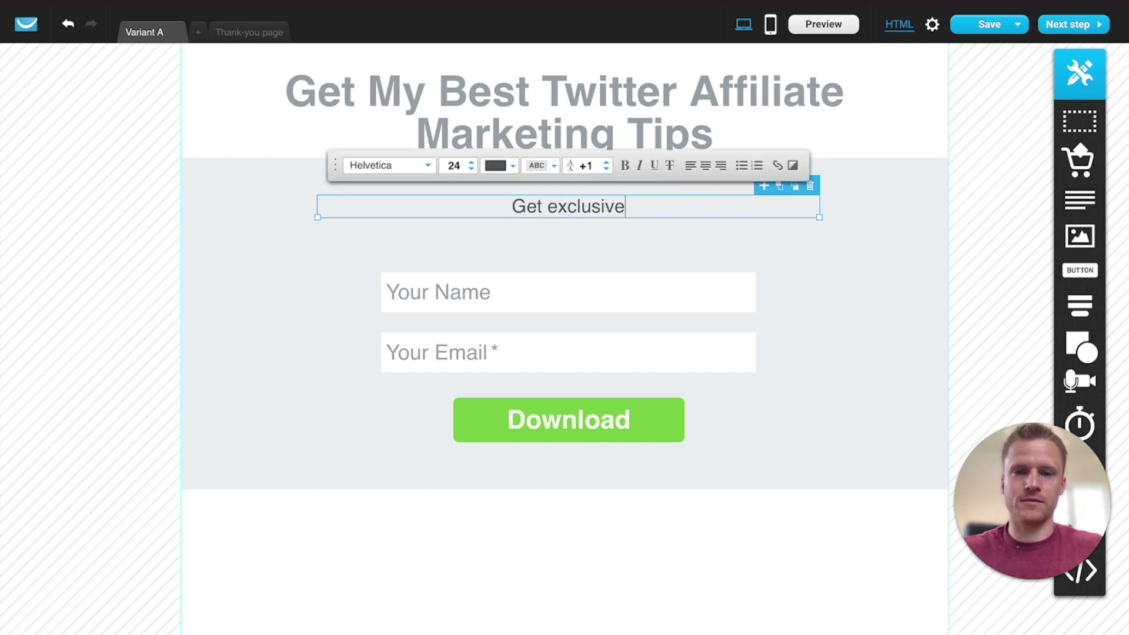
text( content to grow yo)
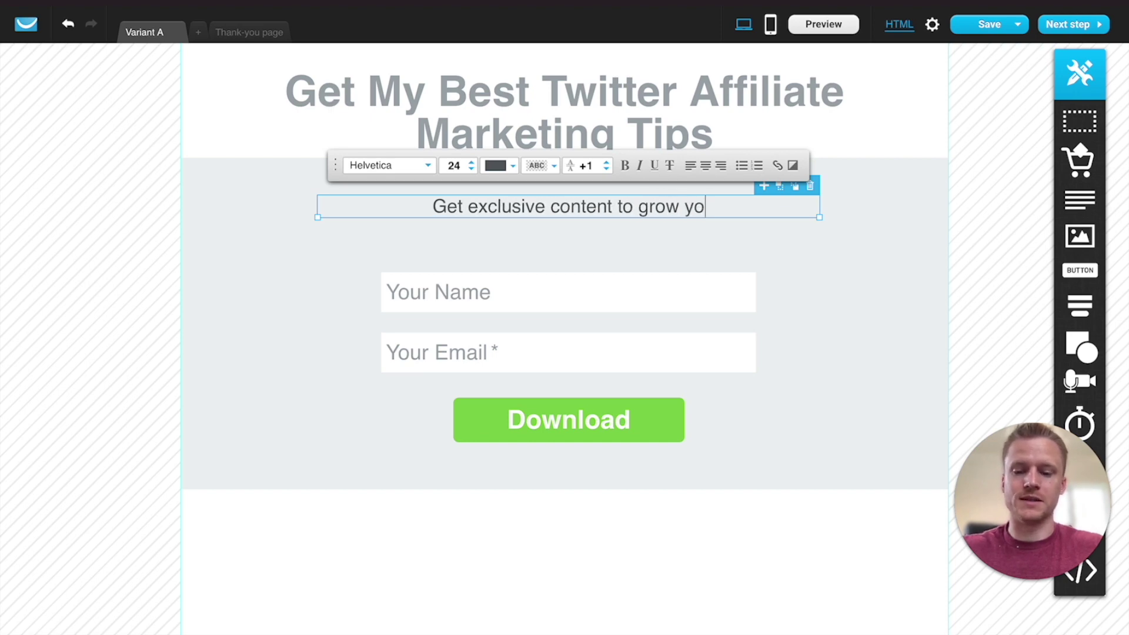
text(ur affiliate business)
click(435, 247)
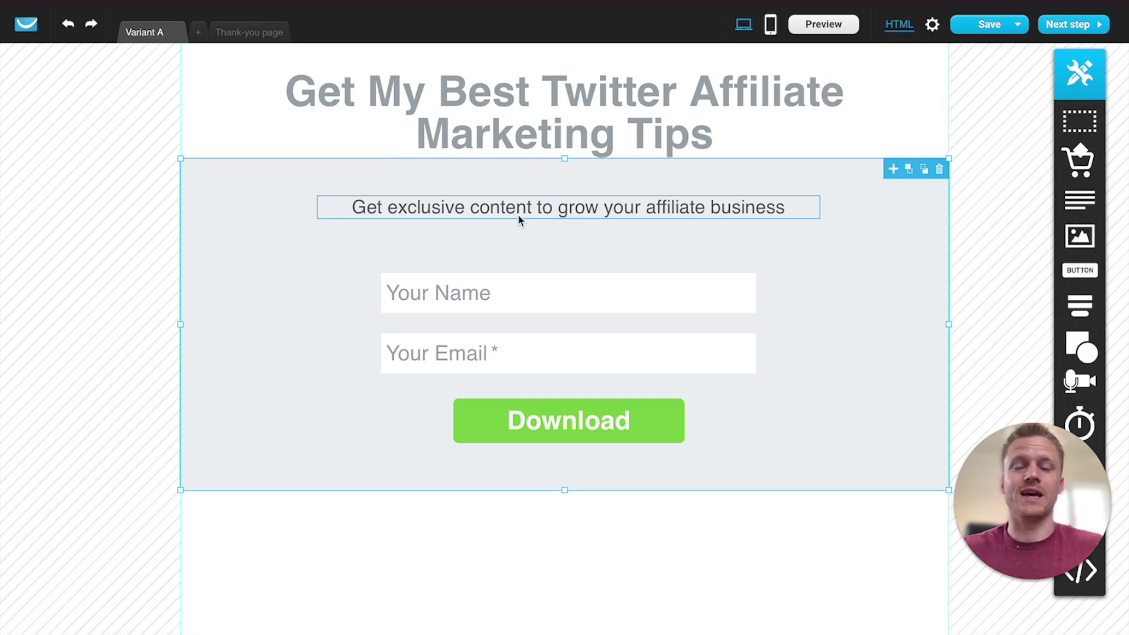
Change the form's Download button text to "Yes! I Want This!".
click(526, 304)
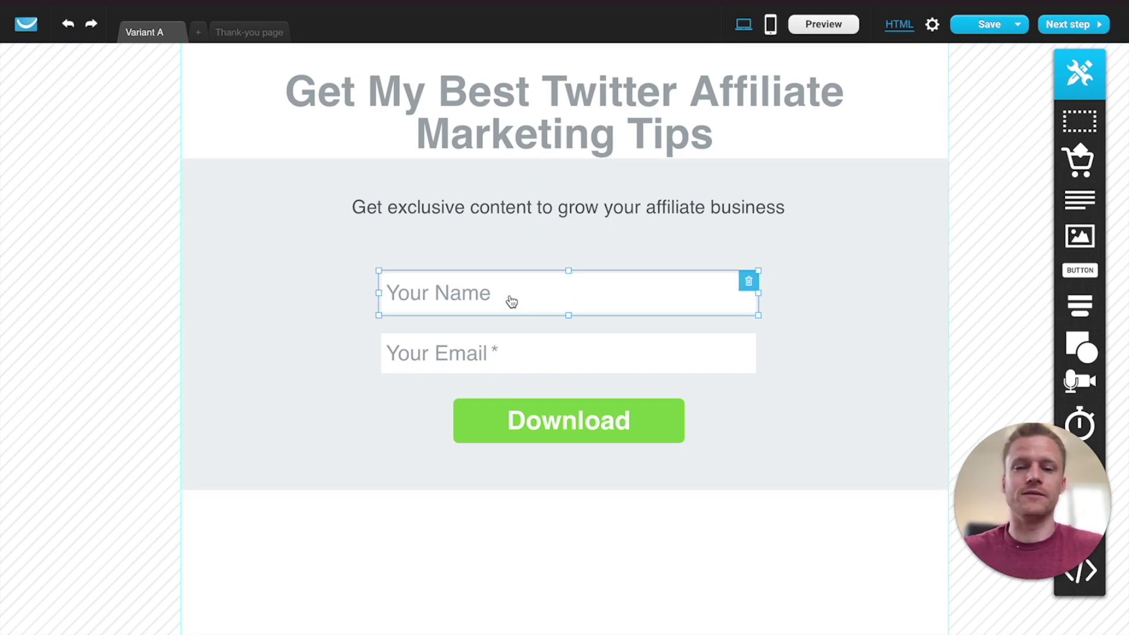
click(555, 429)
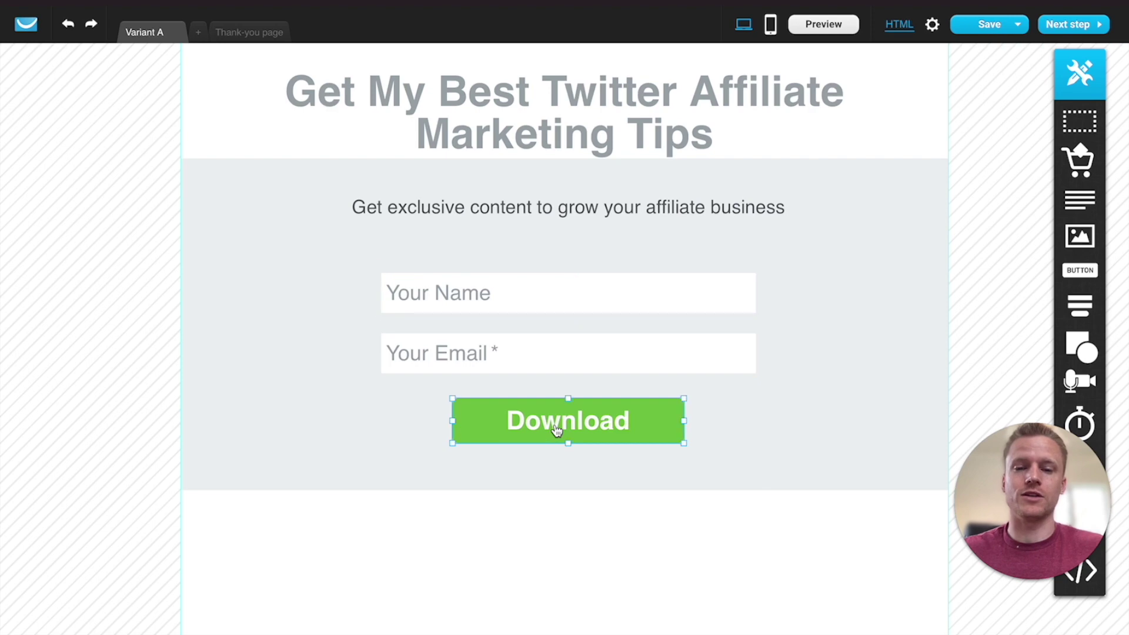
double_click(556, 431)
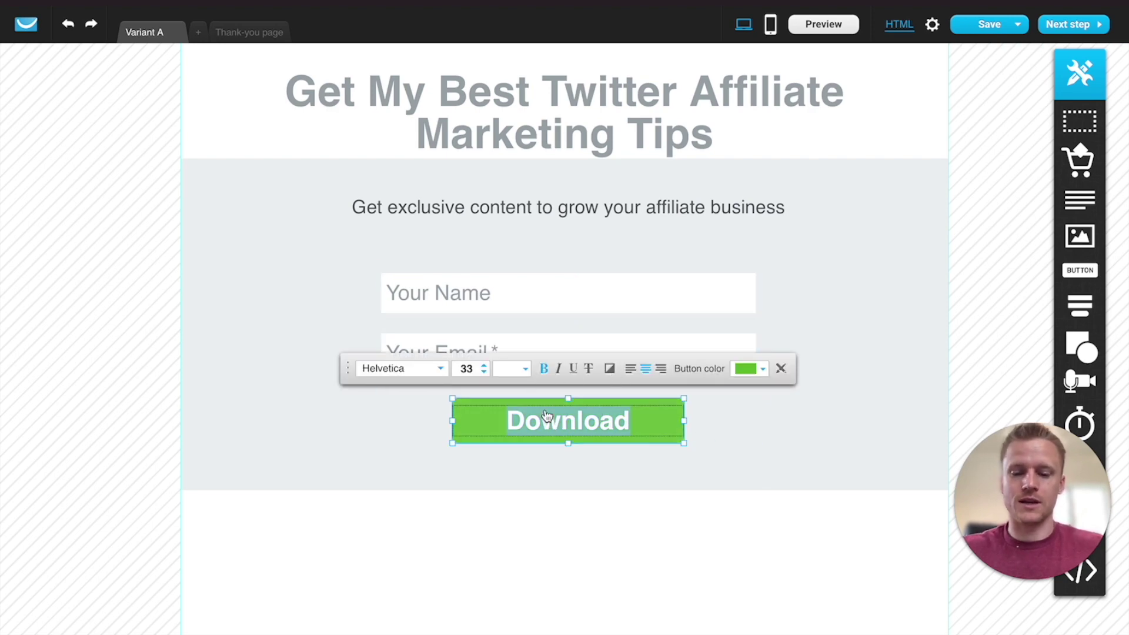
text(Yes! )
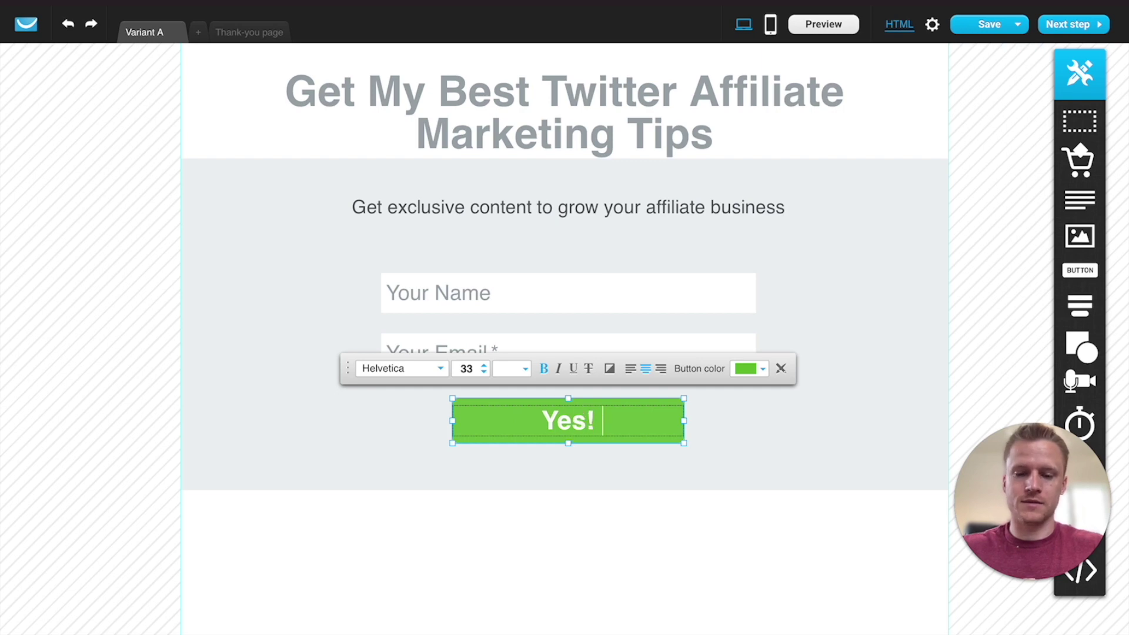
text(I Want This!)
click(658, 572)
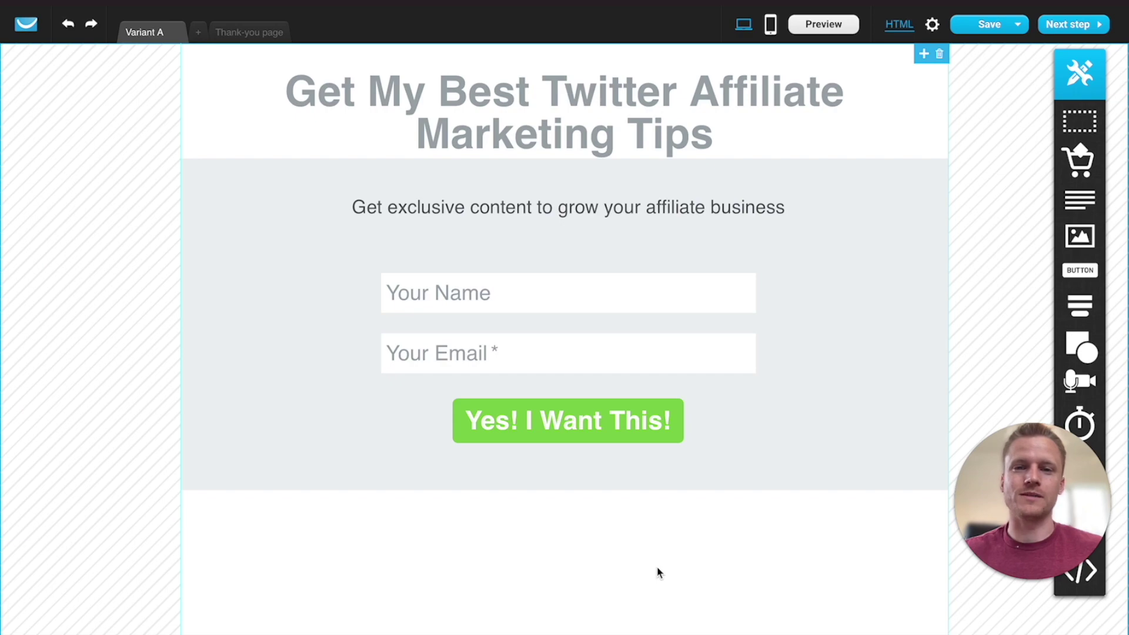
Generate the mobile version of the opt-in page and return to its desktop view.
click(770, 27)
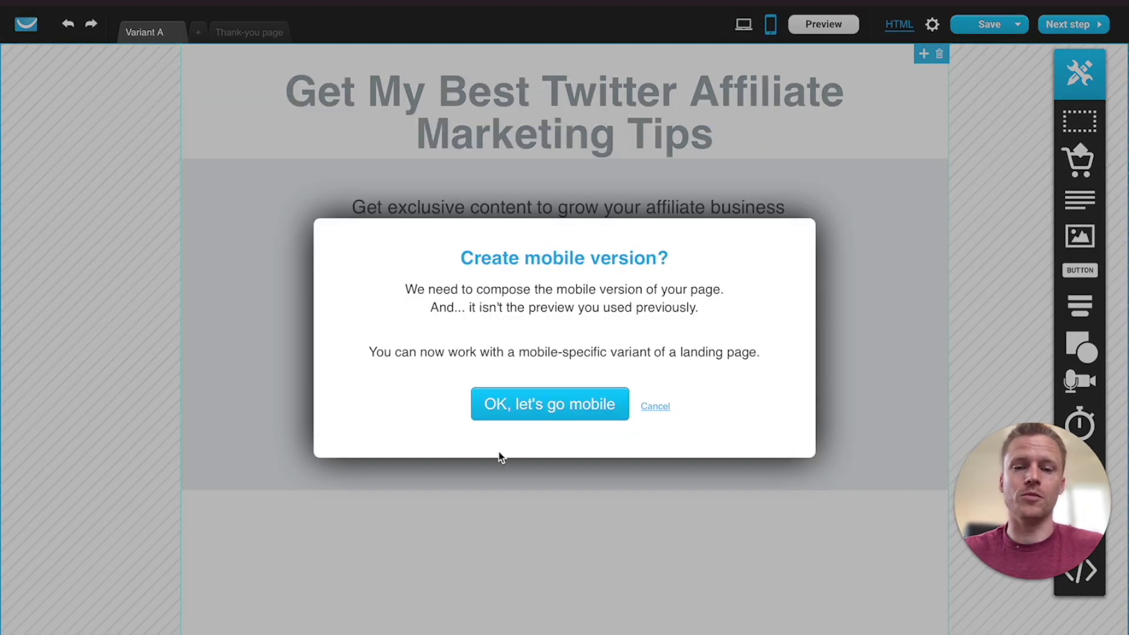
click(525, 410)
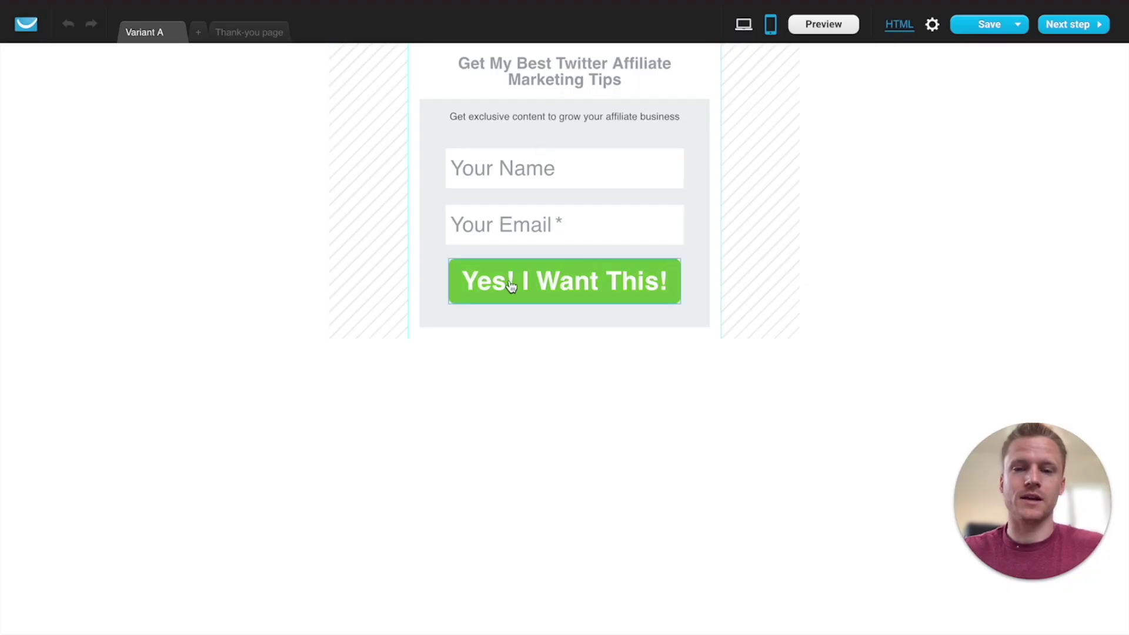
click(743, 24)
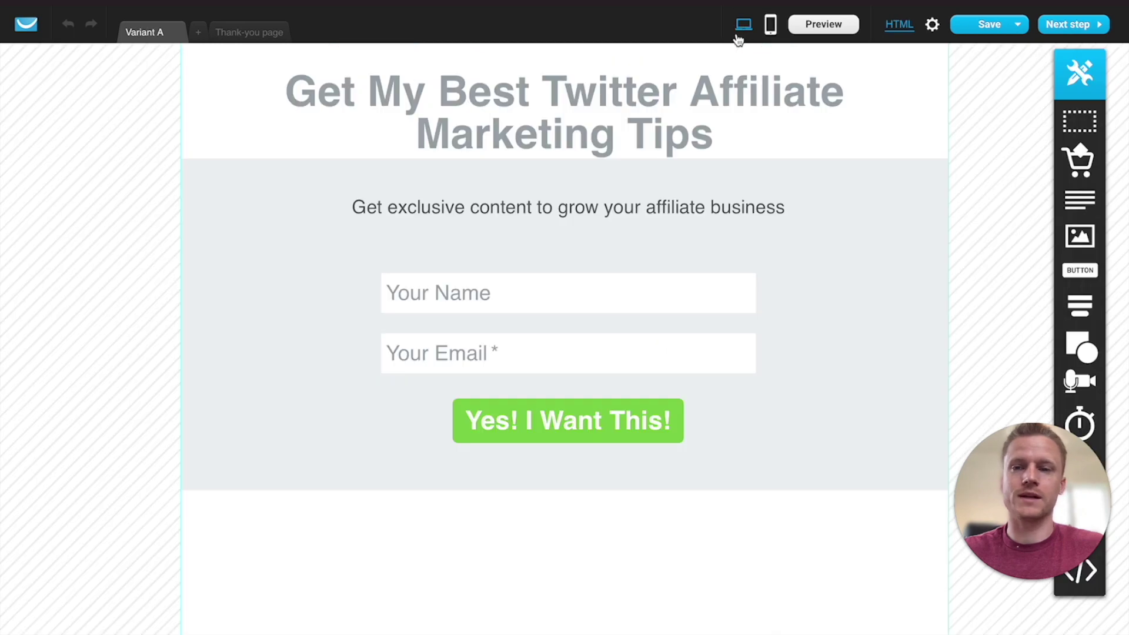
Open the thank-you page for editing and delete its brand logo and placeholder image.
click(247, 32)
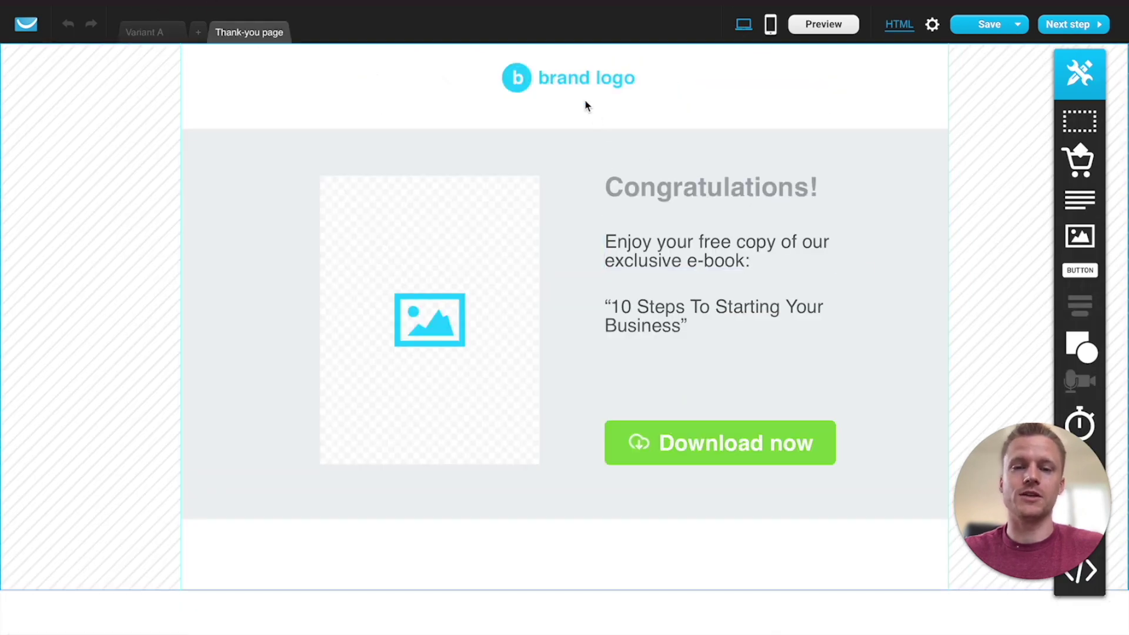
click(570, 81)
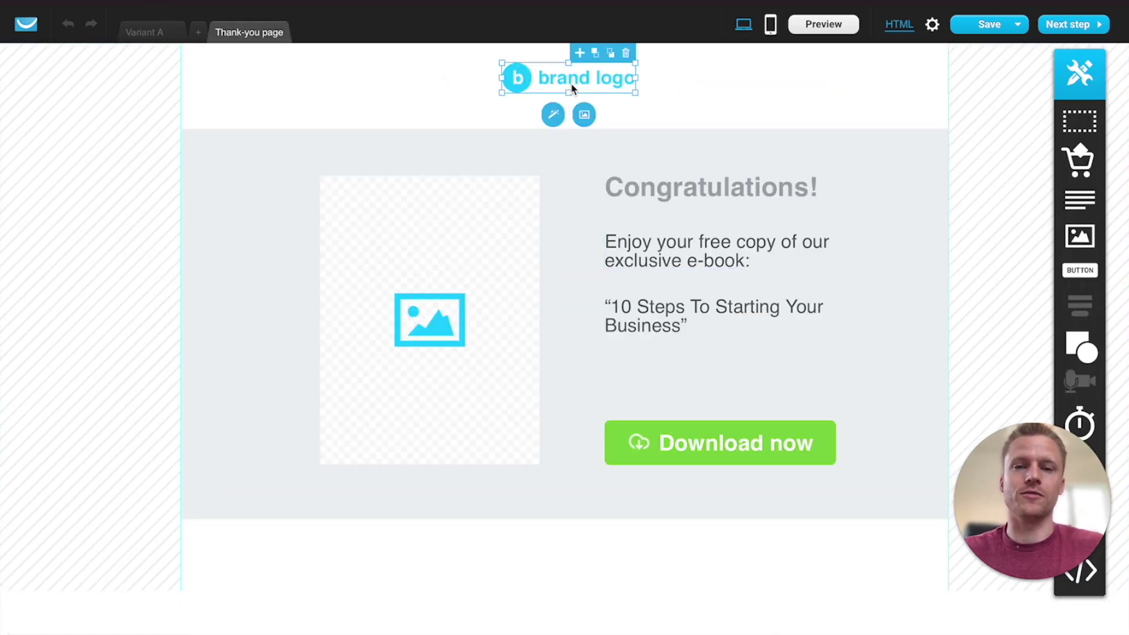
click(628, 55)
click(433, 297)
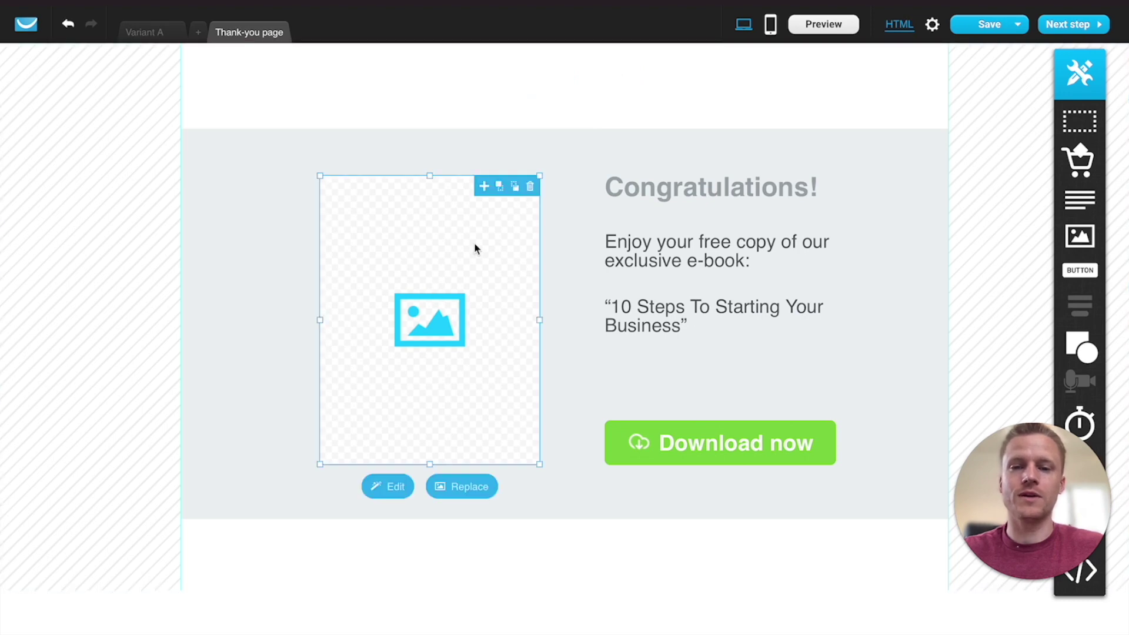
click(531, 189)
Delete the "Download now" button from the grey section of the thank-you page.
click(629, 242)
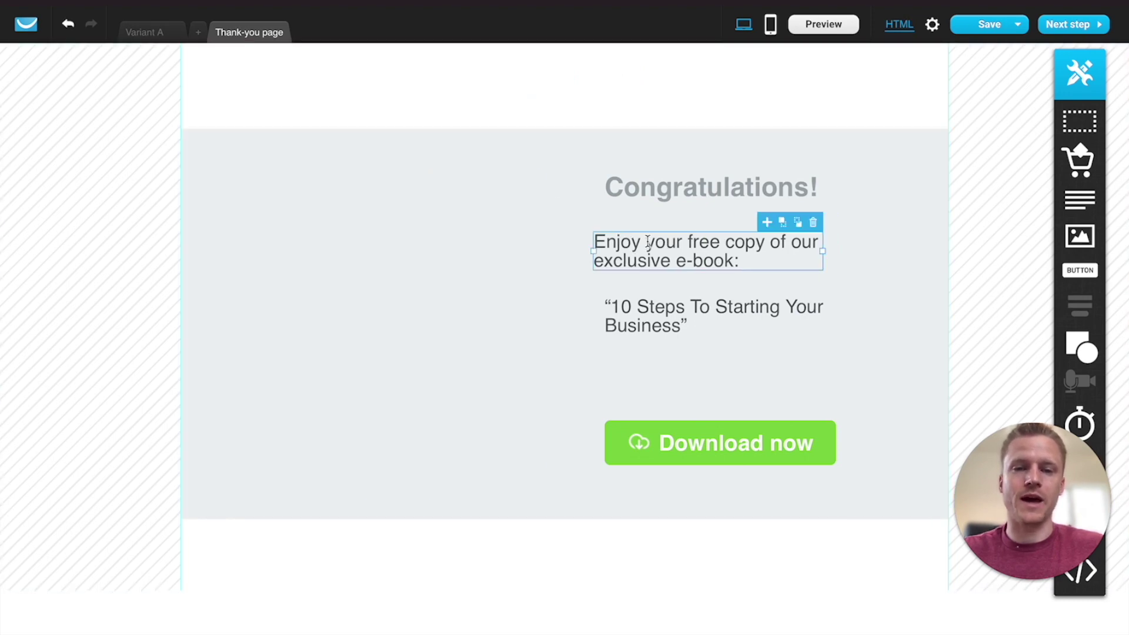
click(810, 380)
scroll(764, 376, down, 3)
scroll(745, 438, up, 2)
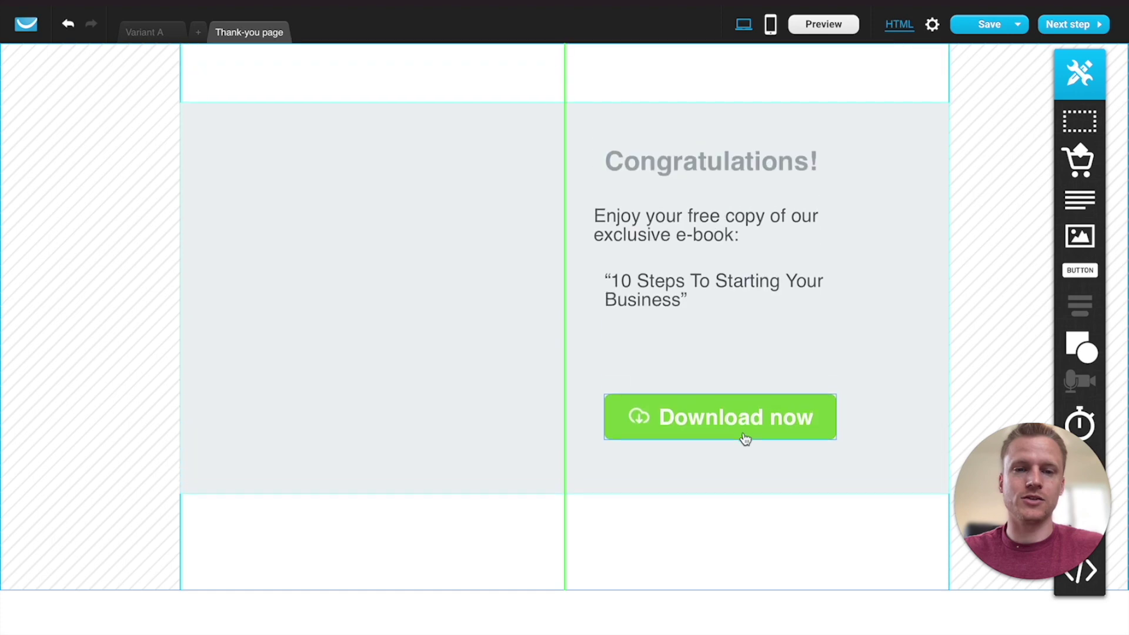
scroll(745, 438, down, 2)
click(837, 365)
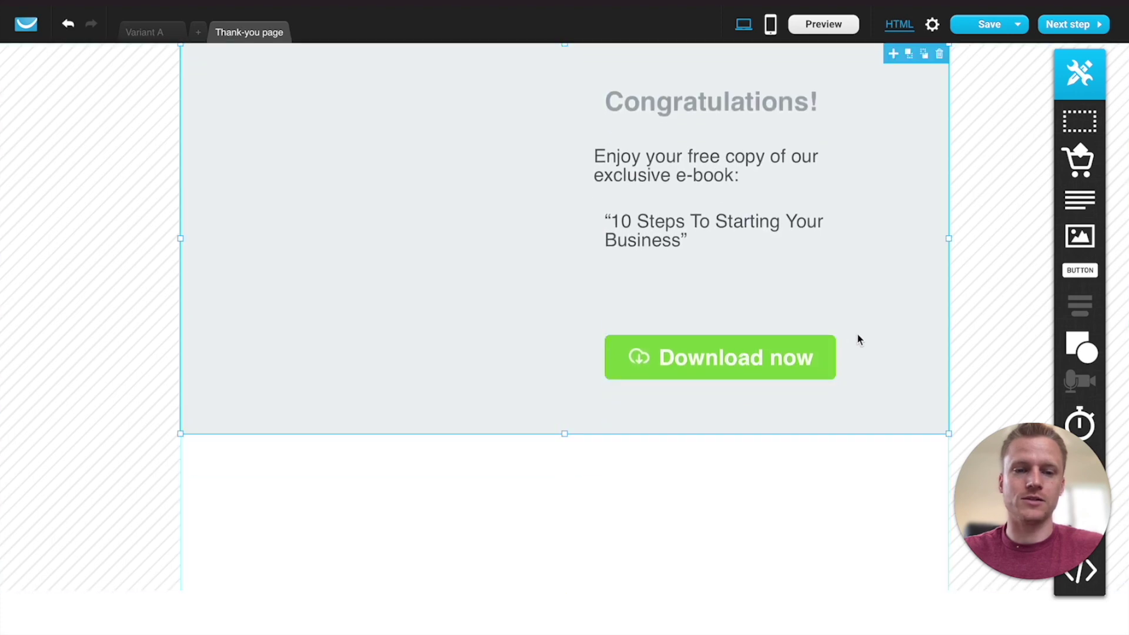
click(775, 365)
click(833, 326)
scroll(700, 207, down, 1)
scroll(721, 295, up, 2)
click(720, 295)
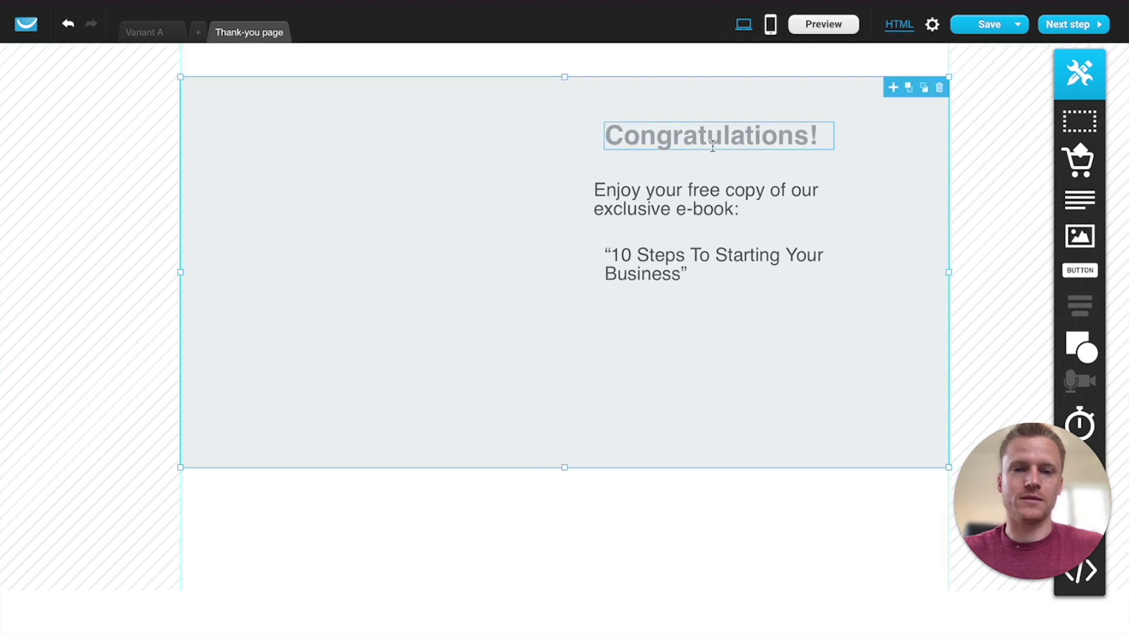
Move the "Congratulations!" heading and the two text blocks below it to the horizontal centre of the grey section.
drag(712, 146, 557, 146)
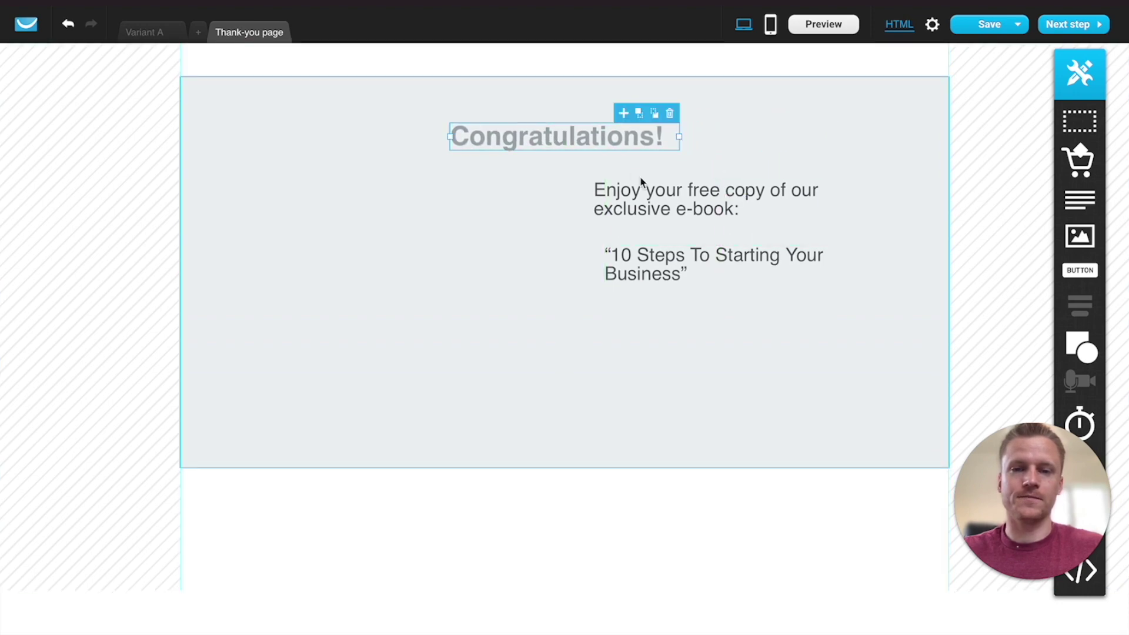
key(ctrl+z)
click(536, 211)
click(594, 255)
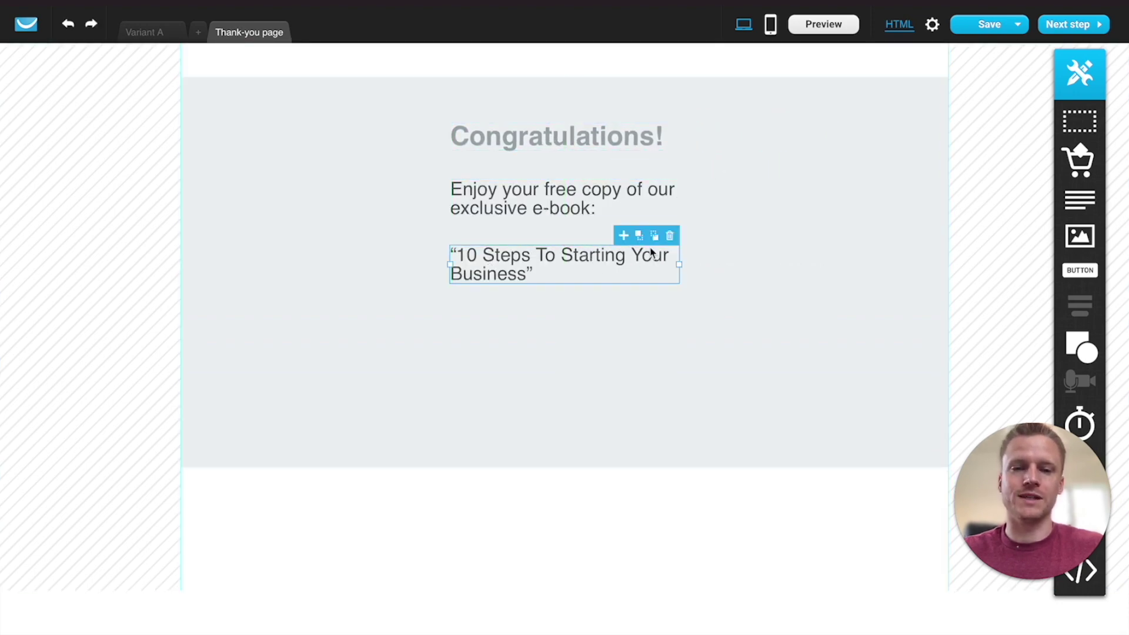
Delete the "10 Steps" text and replace the e-book text with "Check your email for our #1 tip to build your affiliate business.".
click(556, 195)
double_click(558, 197)
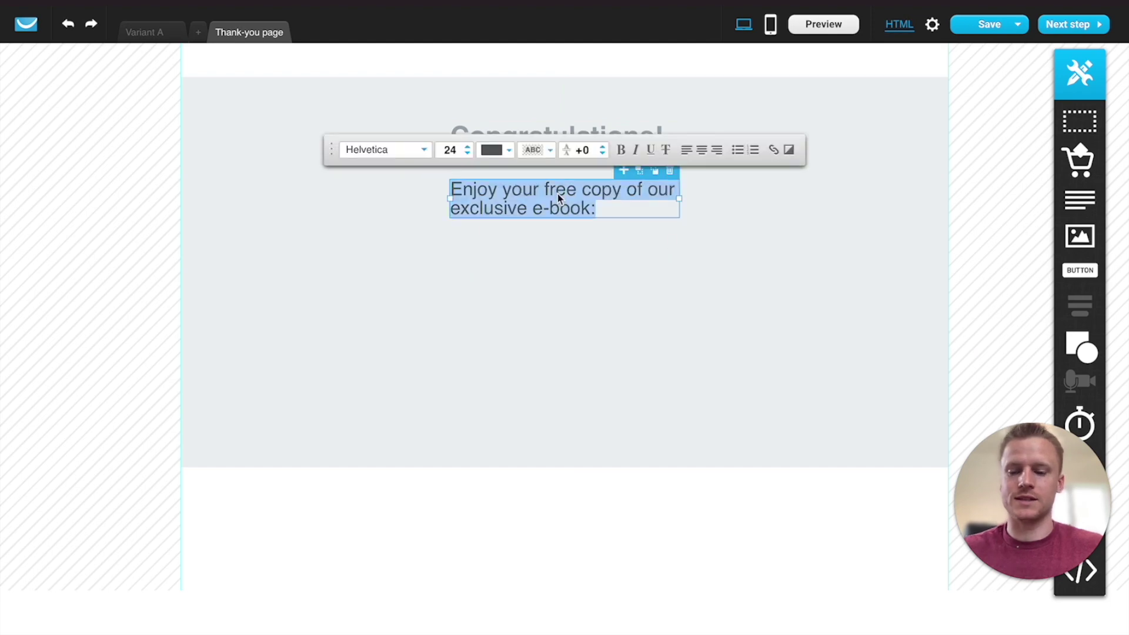
text(Chec)
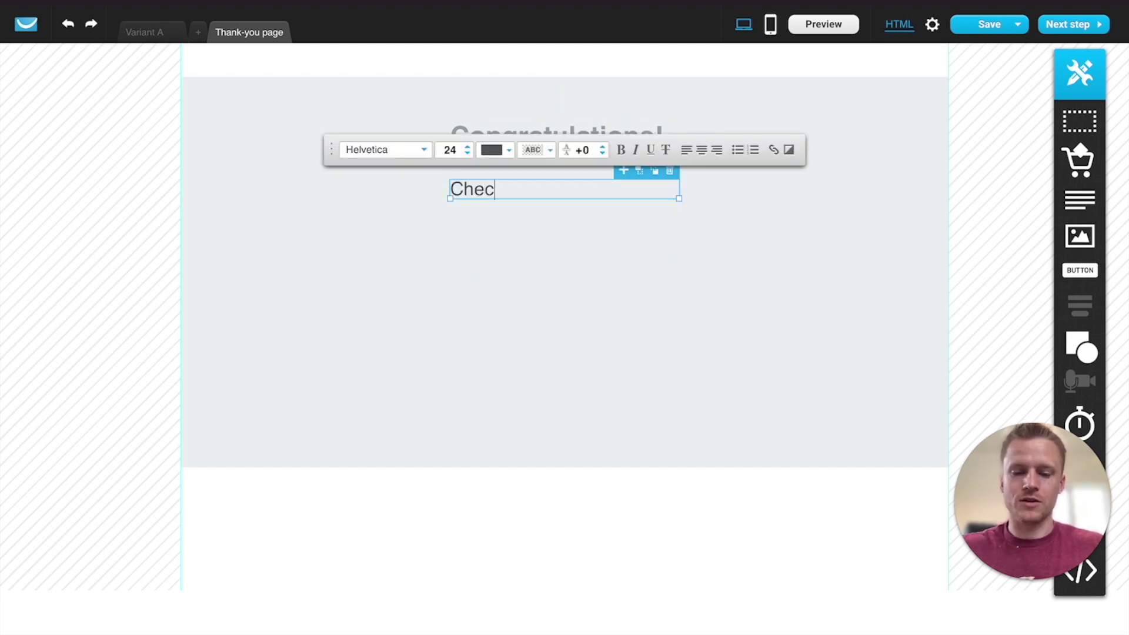
text(k your email for our)
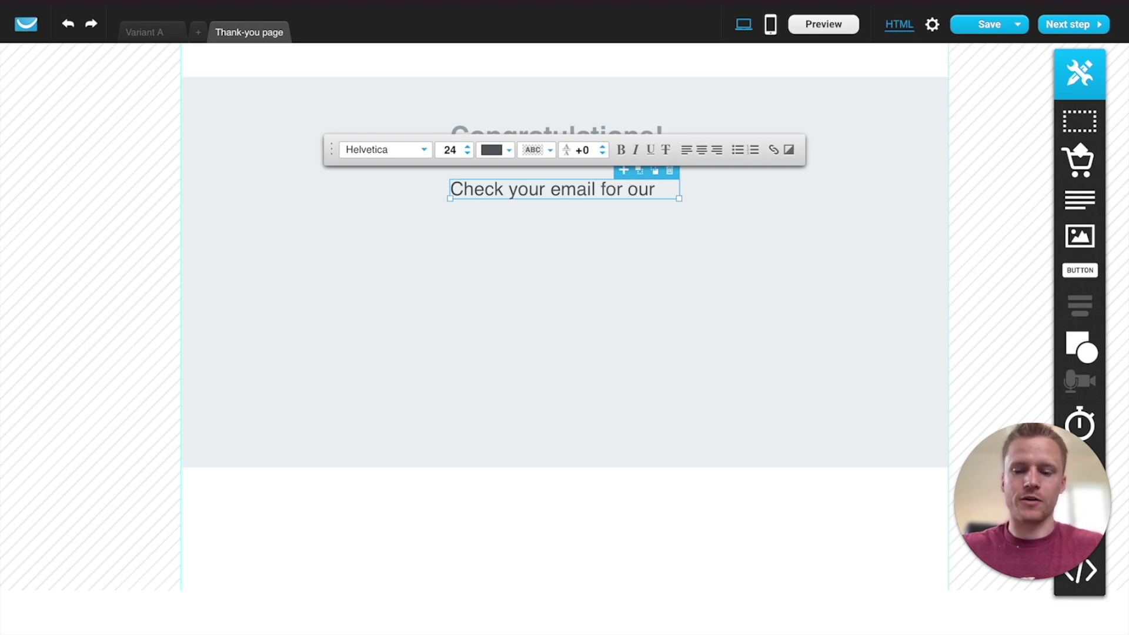
text( #1 tip to bui)
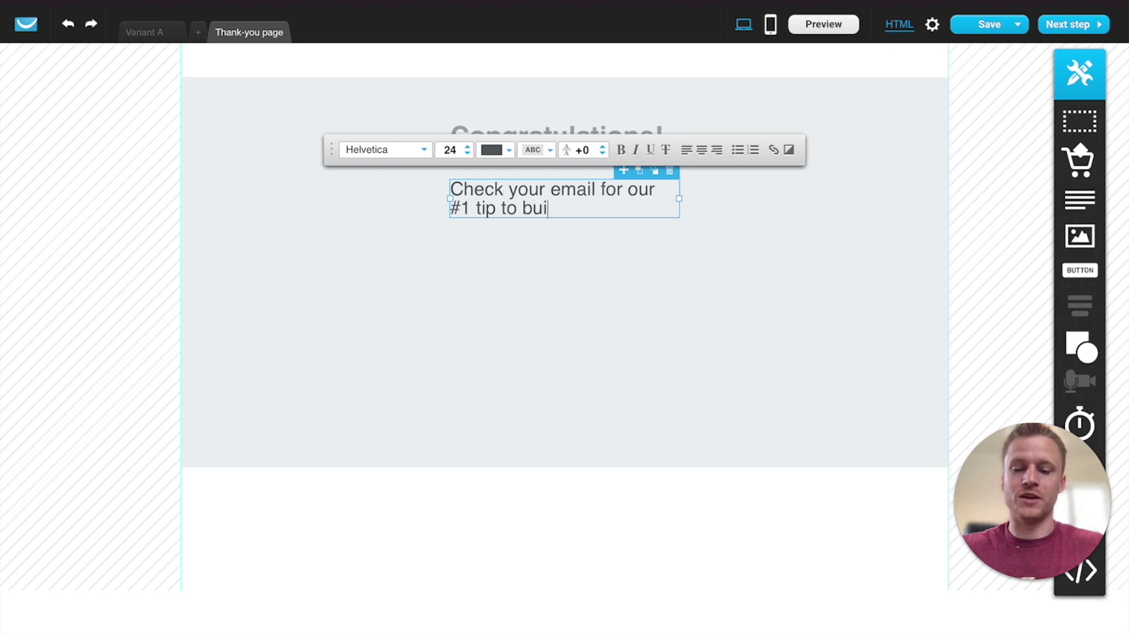
text(ld your affiliate business.)
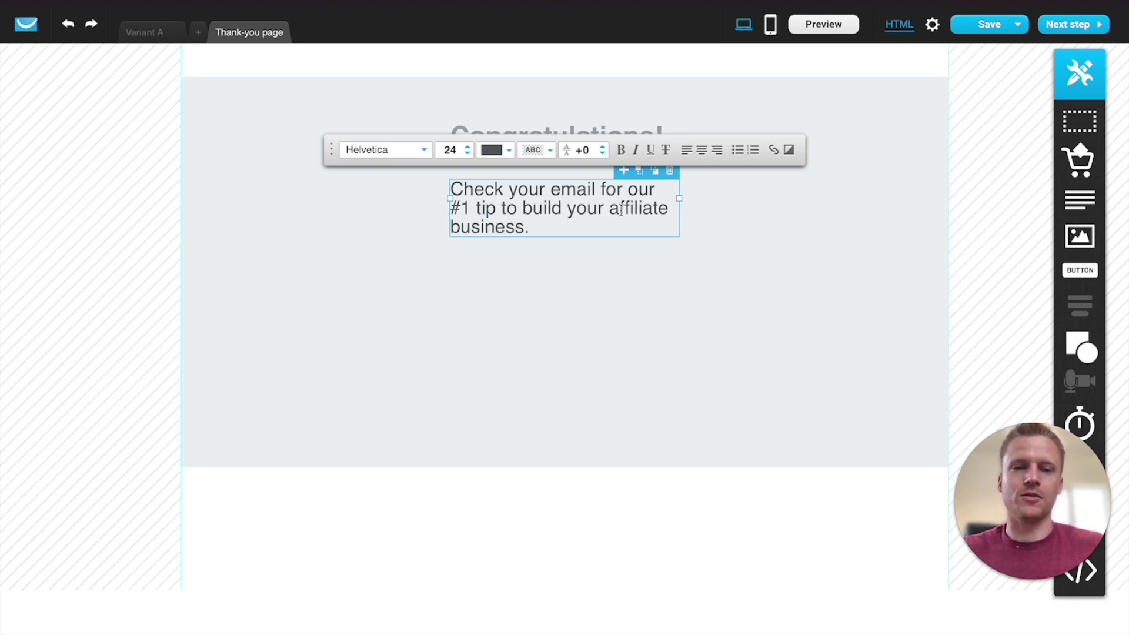
Center-align the text below the "Congratulations!" heading.
drag(529, 228, 448, 187)
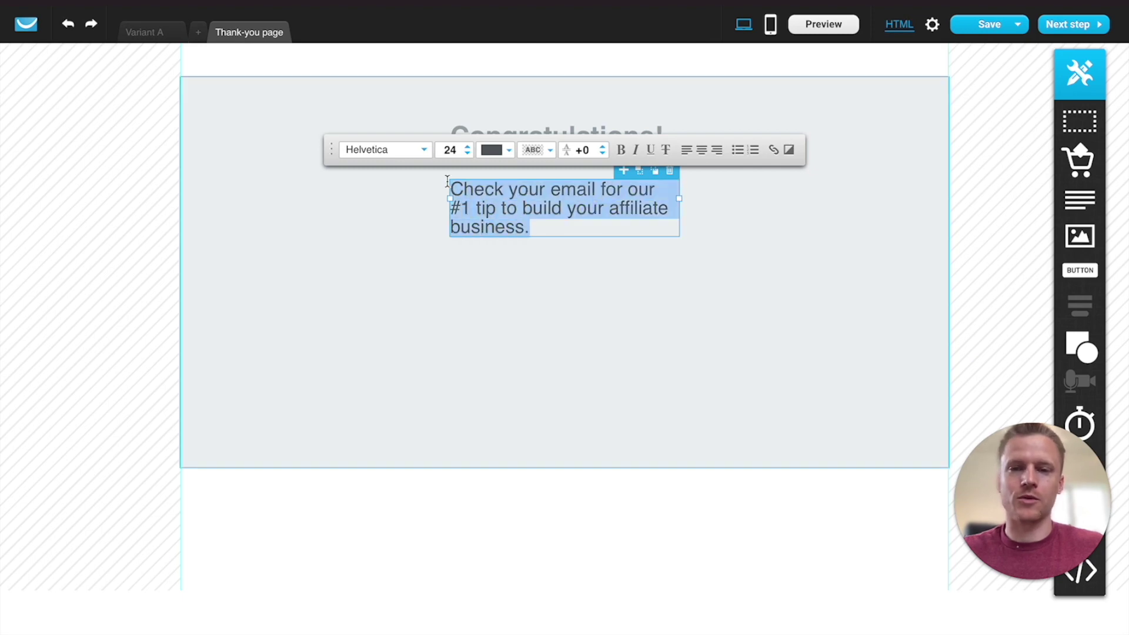
click(701, 150)
click(617, 293)
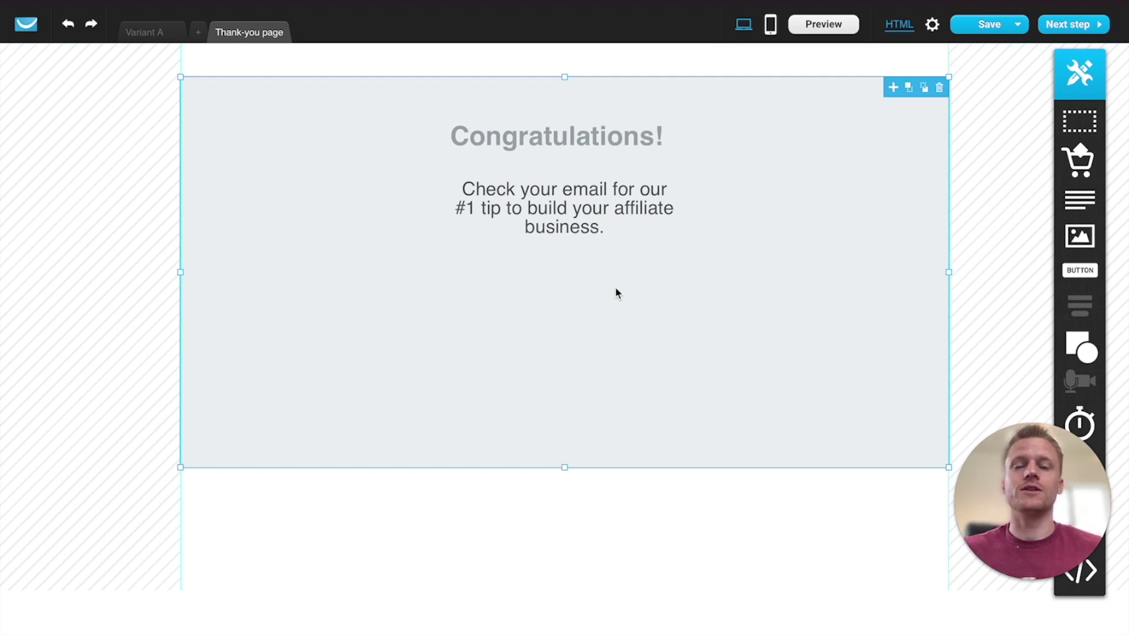
Generate the thank-you page's mobile version and proceed to the landing page settings.
click(154, 34)
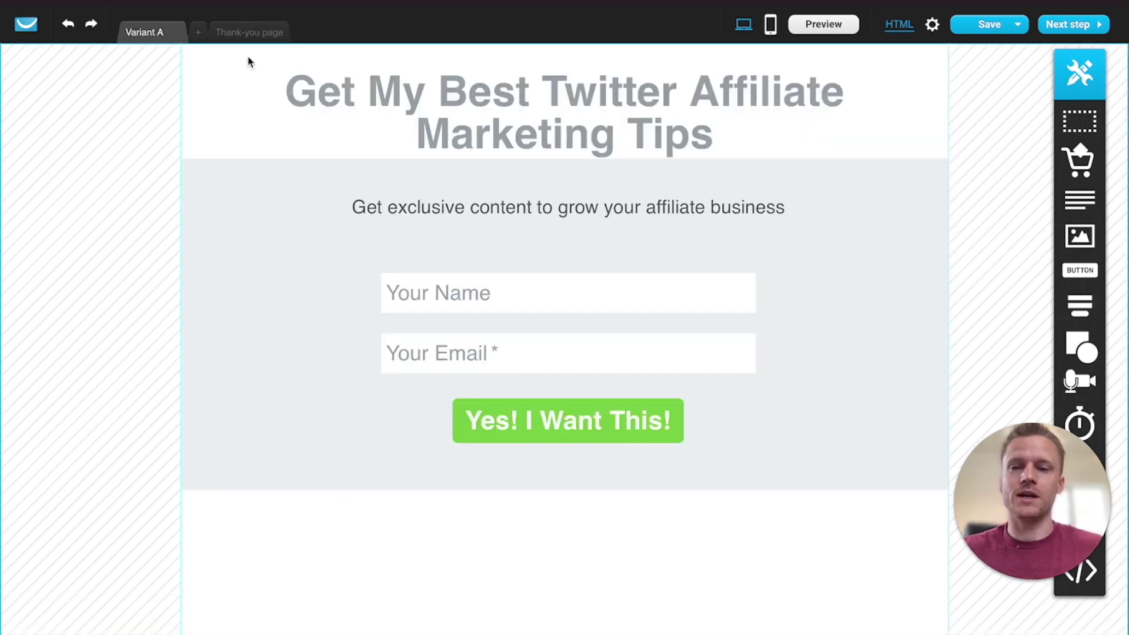
click(264, 36)
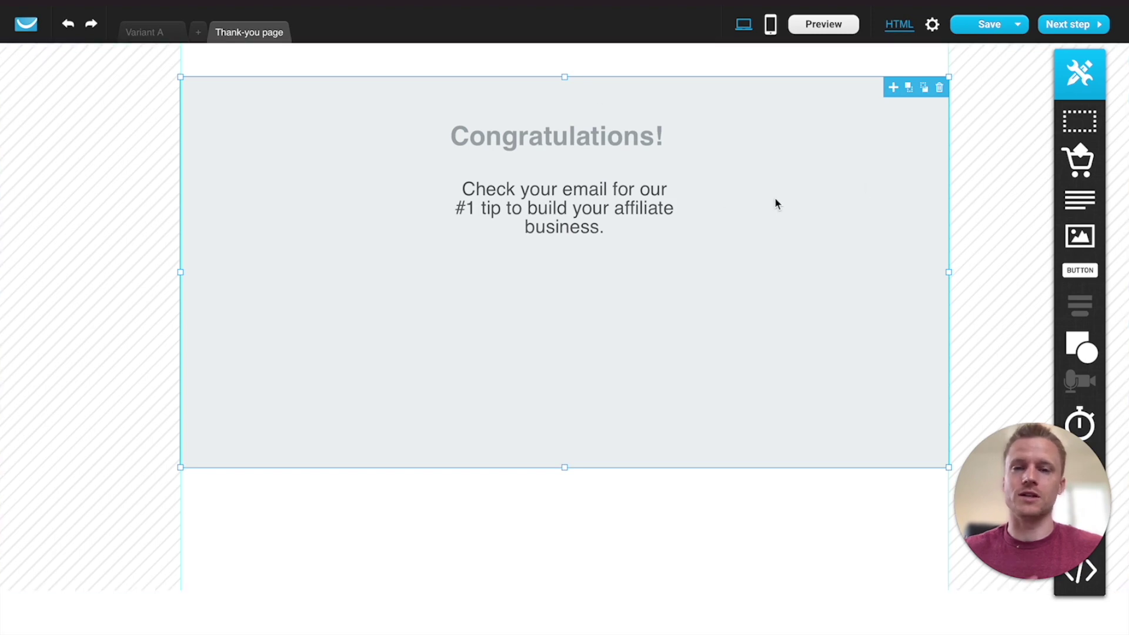
click(1068, 30)
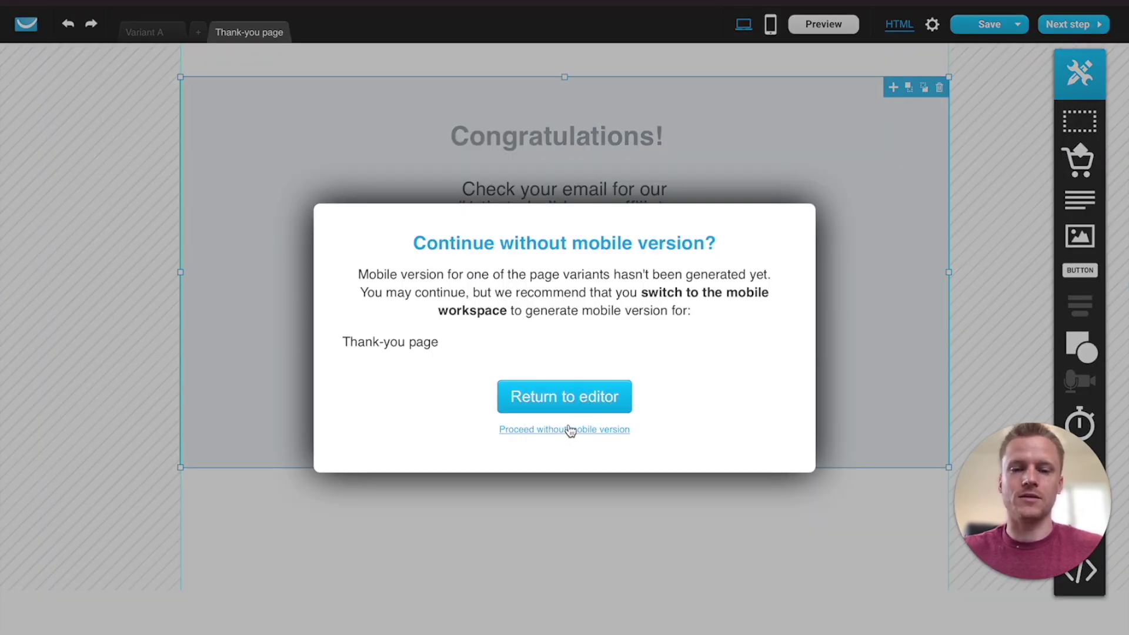
click(562, 399)
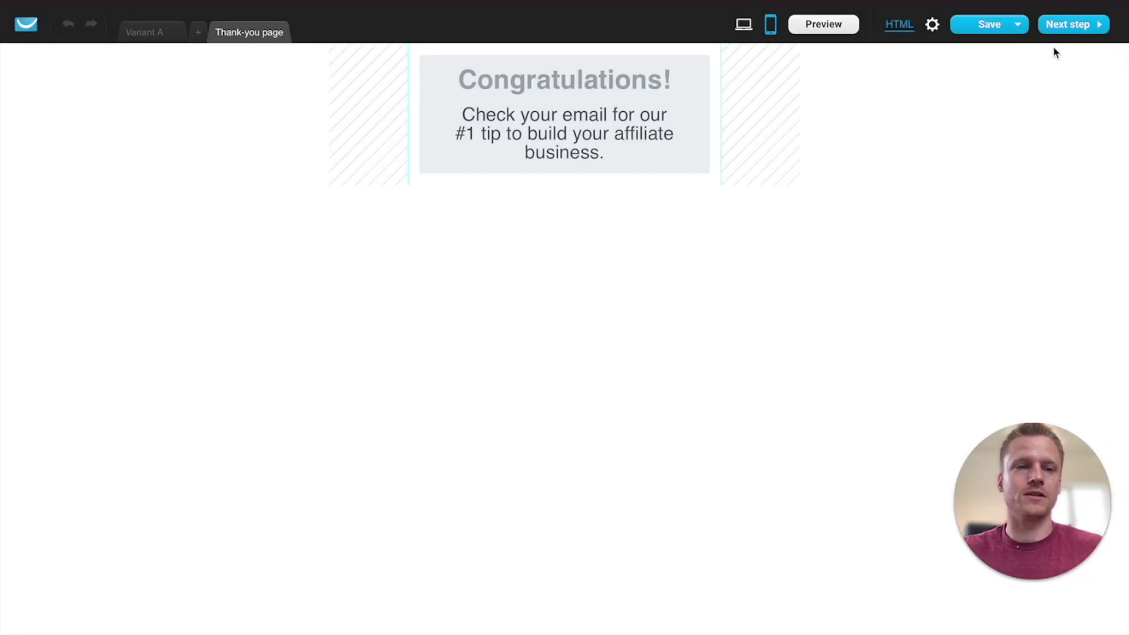
click(1073, 29)
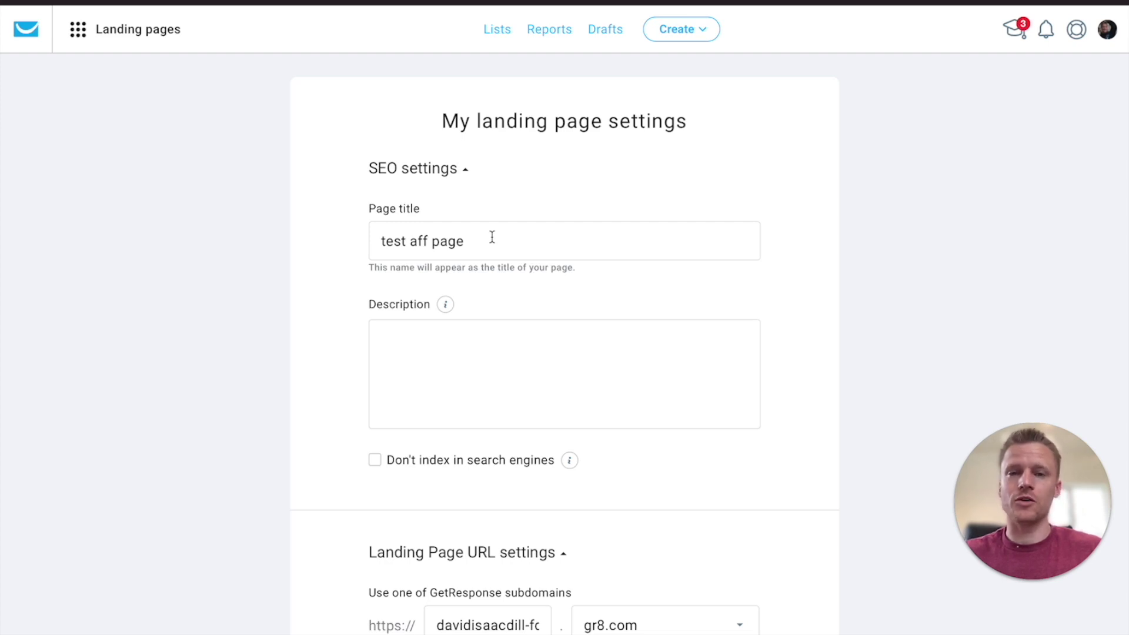
Review the page title and the other SEO settings of the landing page.
click(492, 237)
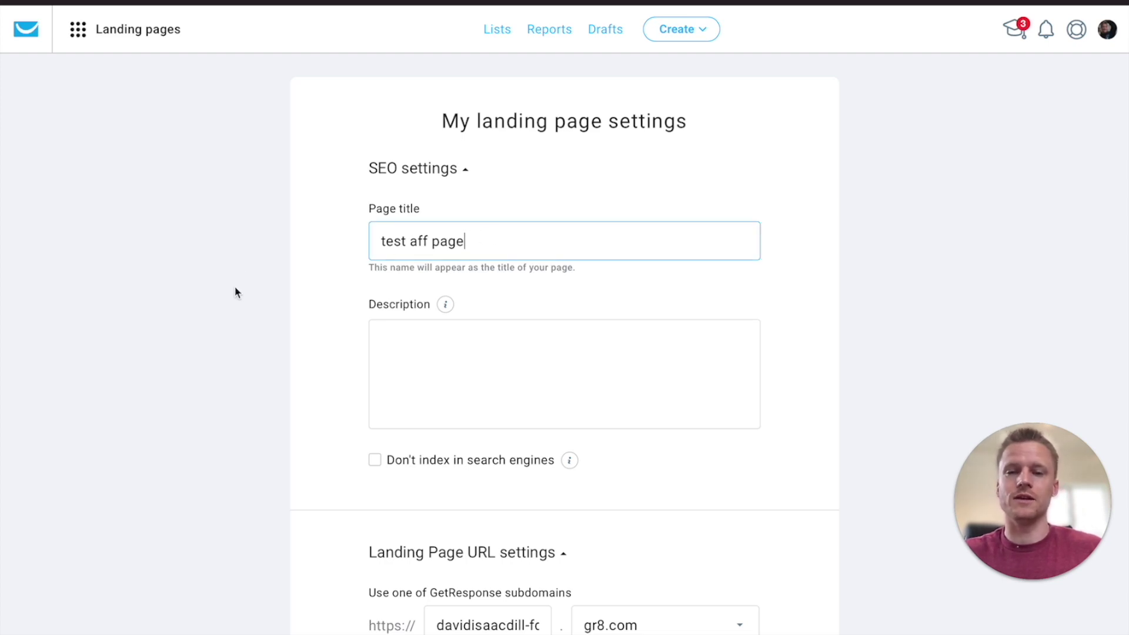
scroll(445, 289, down, 1)
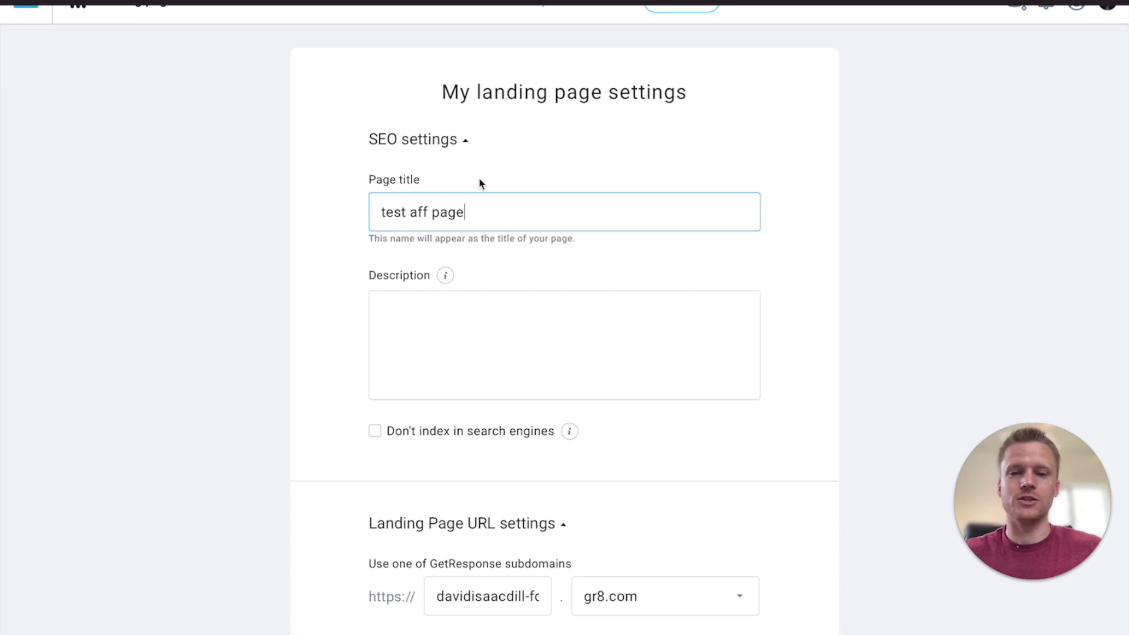
drag(487, 211, 363, 198)
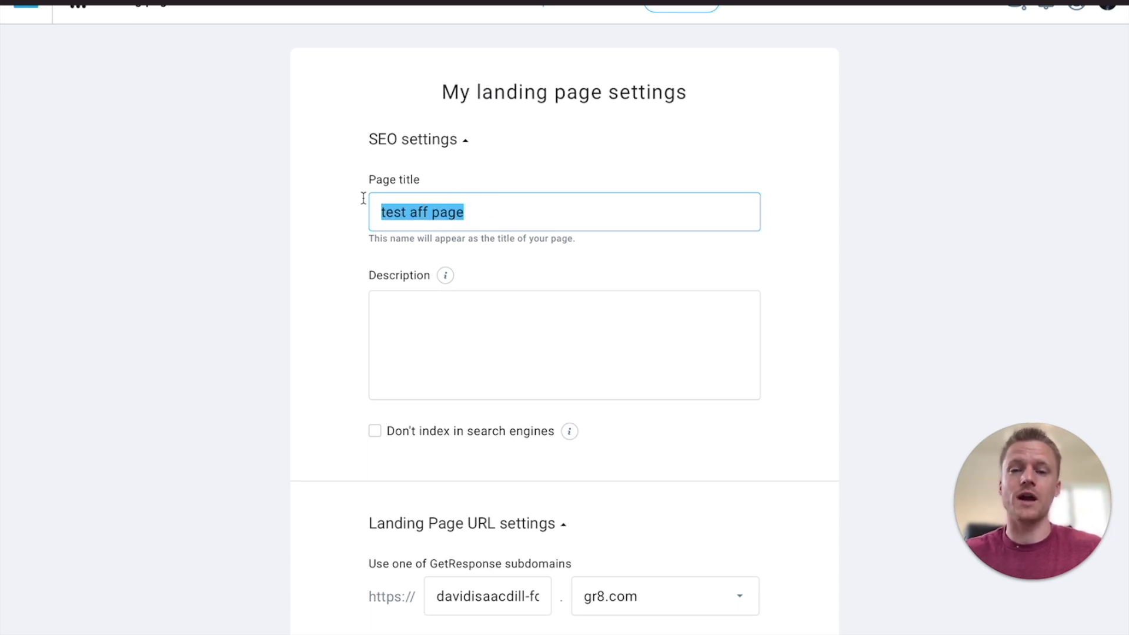
click(568, 237)
scroll(485, 355, down, 2)
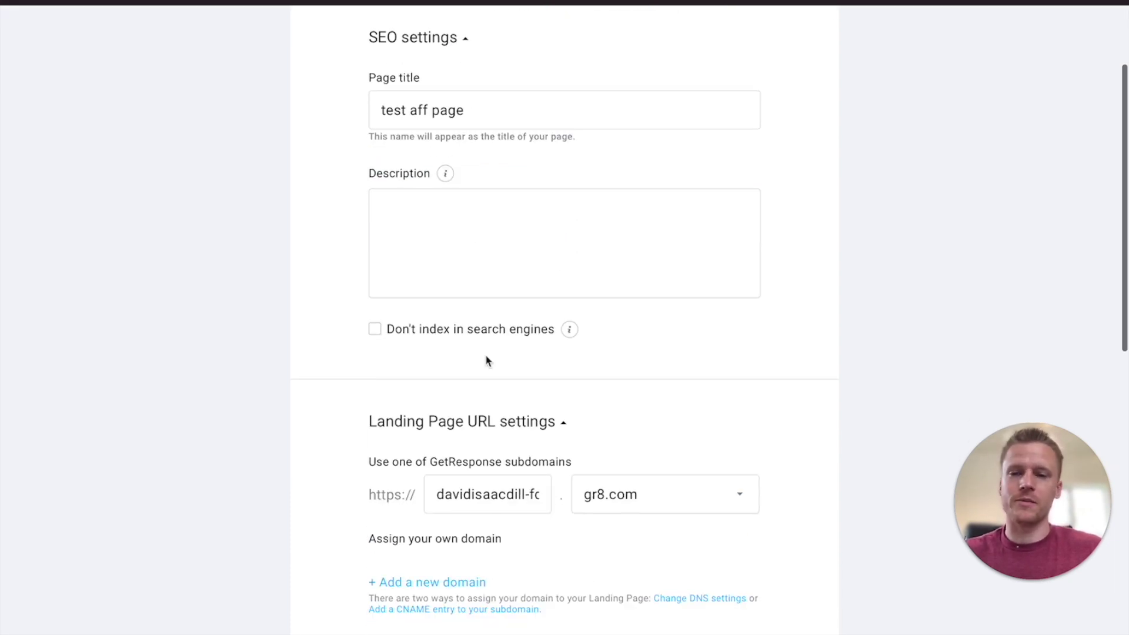
scroll(485, 360, down, 2)
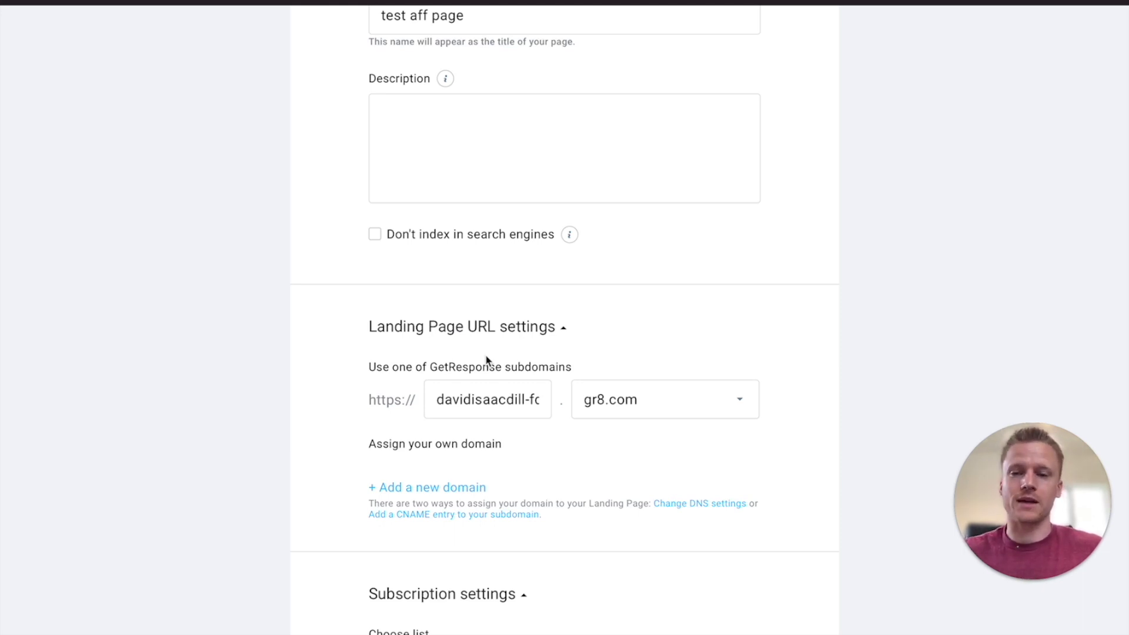
Change the GetResponse domain in the landing page URL settings to getresponsepages, keeping the existing subdomain name.
scroll(486, 360, down, 2)
click(478, 304)
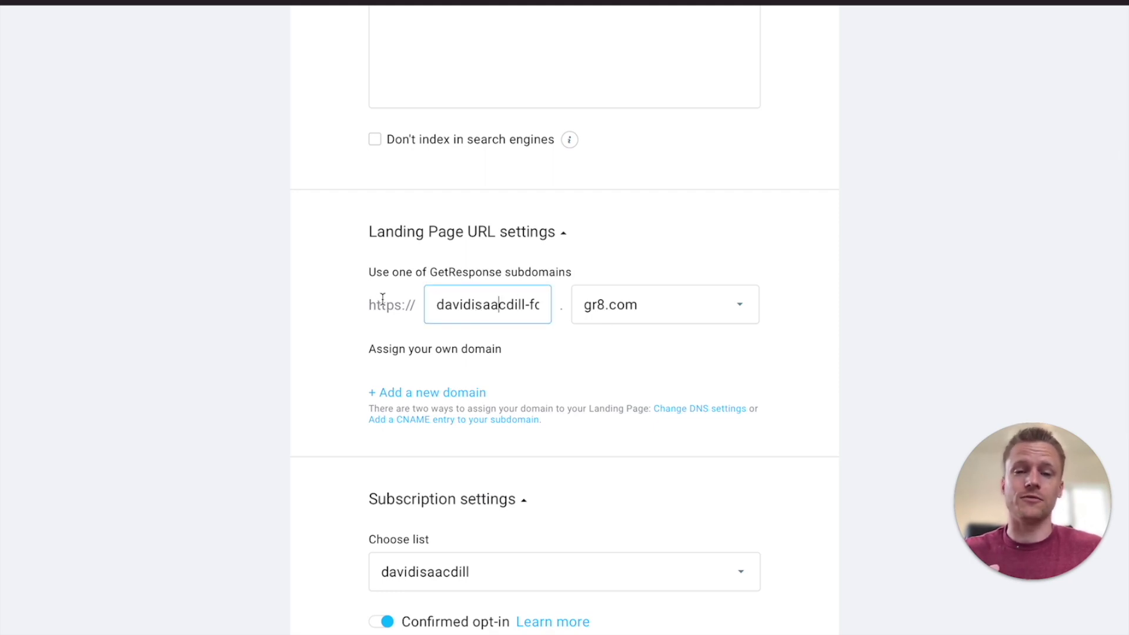
drag(438, 304, 366, 305)
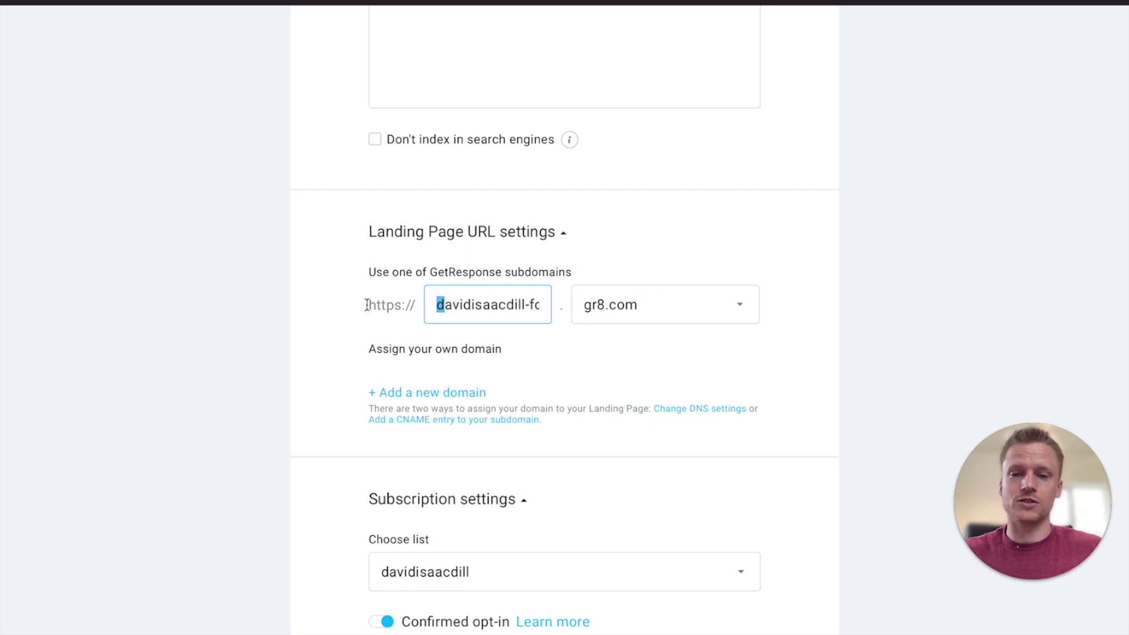
click(628, 317)
click(668, 410)
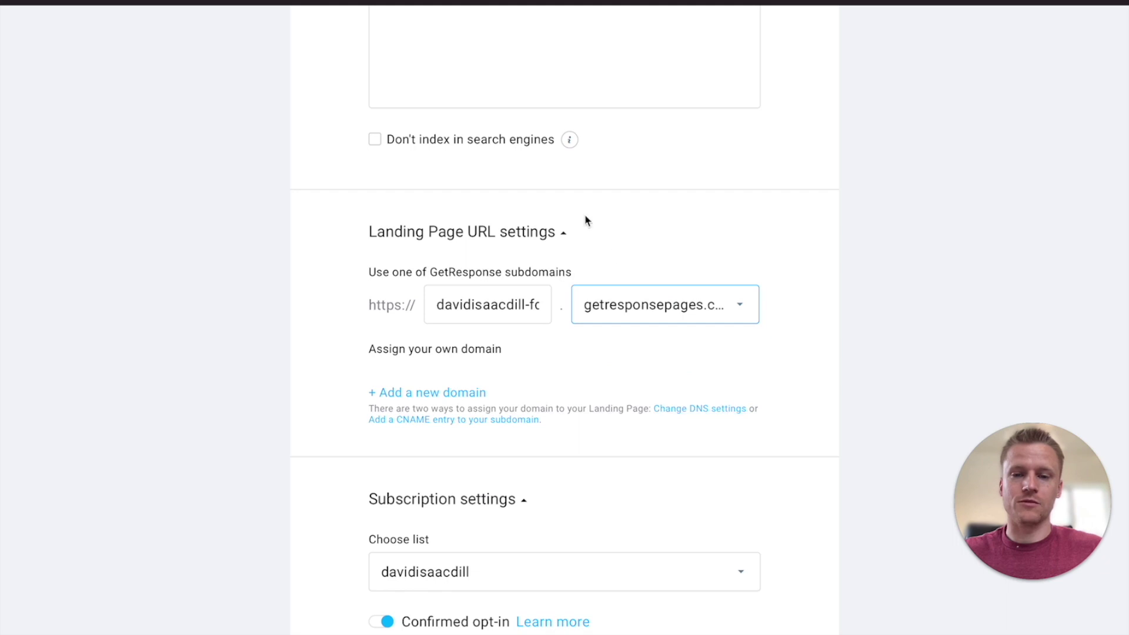
click(523, 305)
key(ctrl+a)
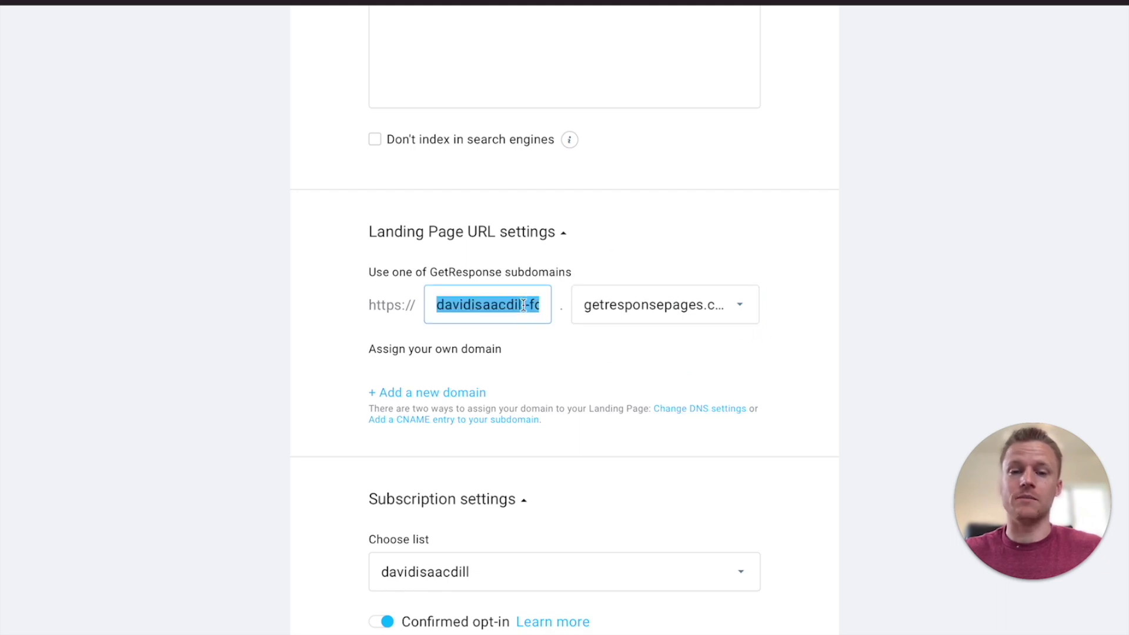
click(611, 259)
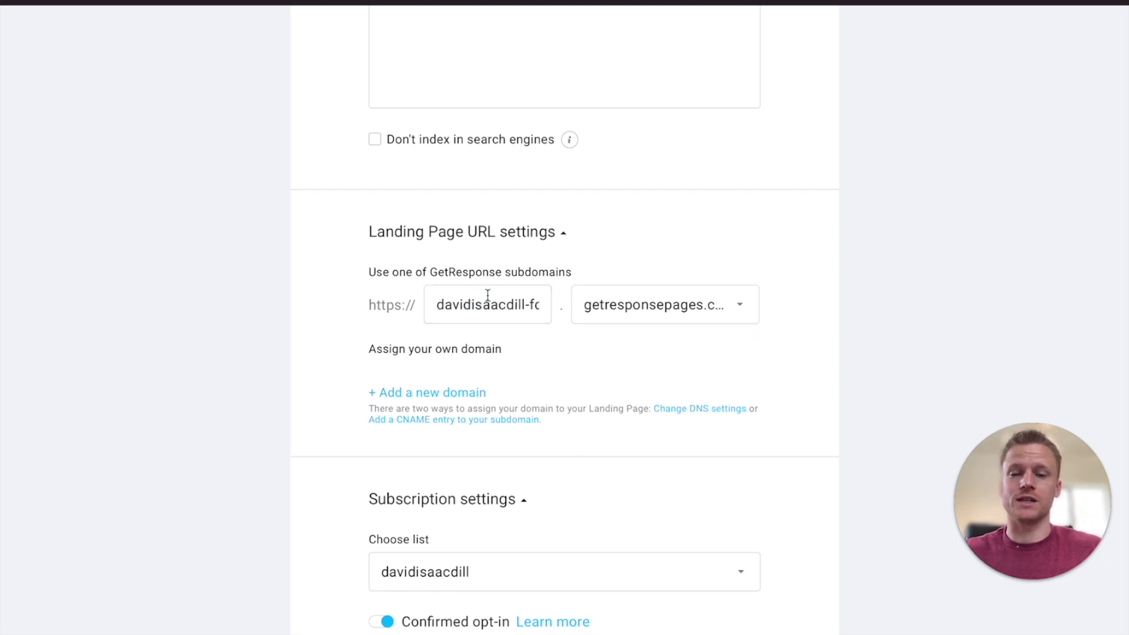
scroll(569, 441, down, 4)
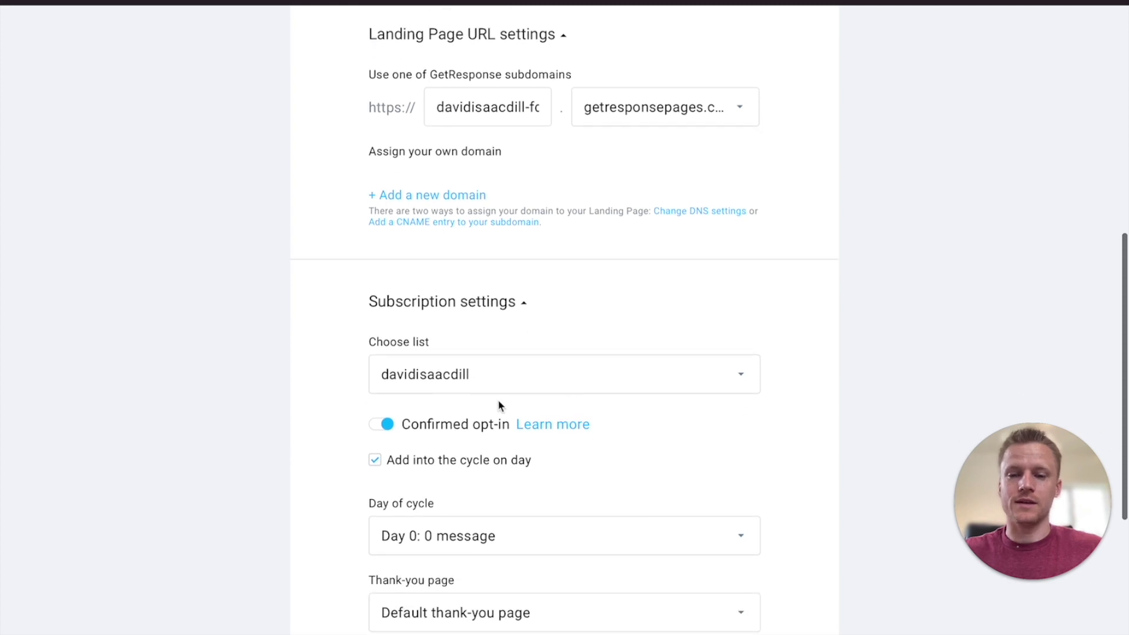
Set the landing page's subscription list to test.
click(505, 382)
scroll(527, 486, down, 1)
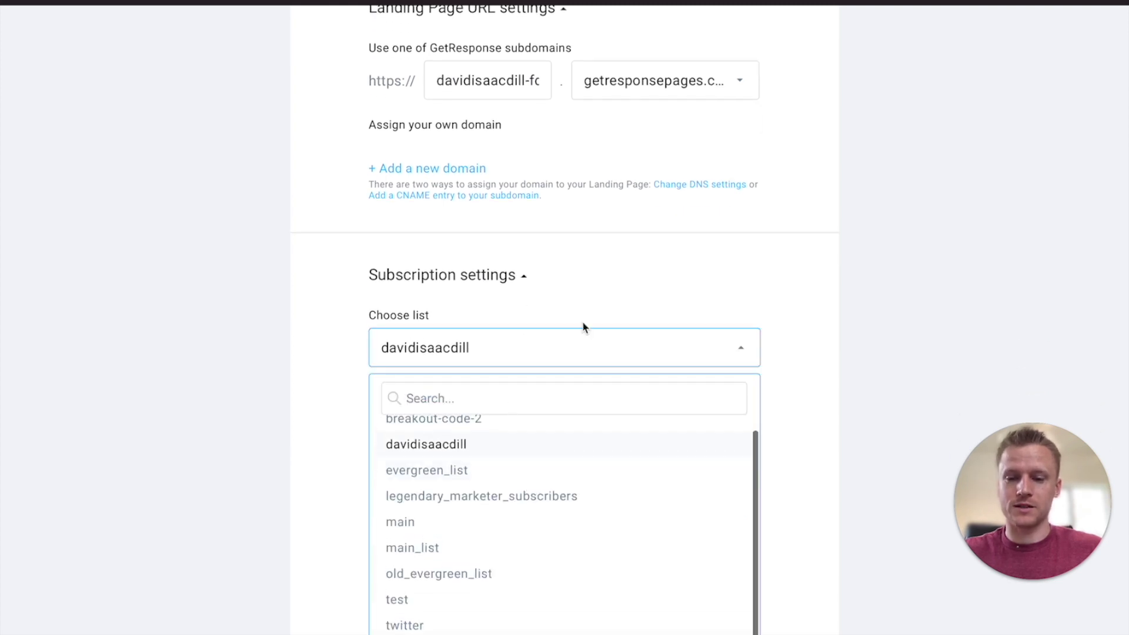
scroll(582, 327, down, 2)
click(411, 480)
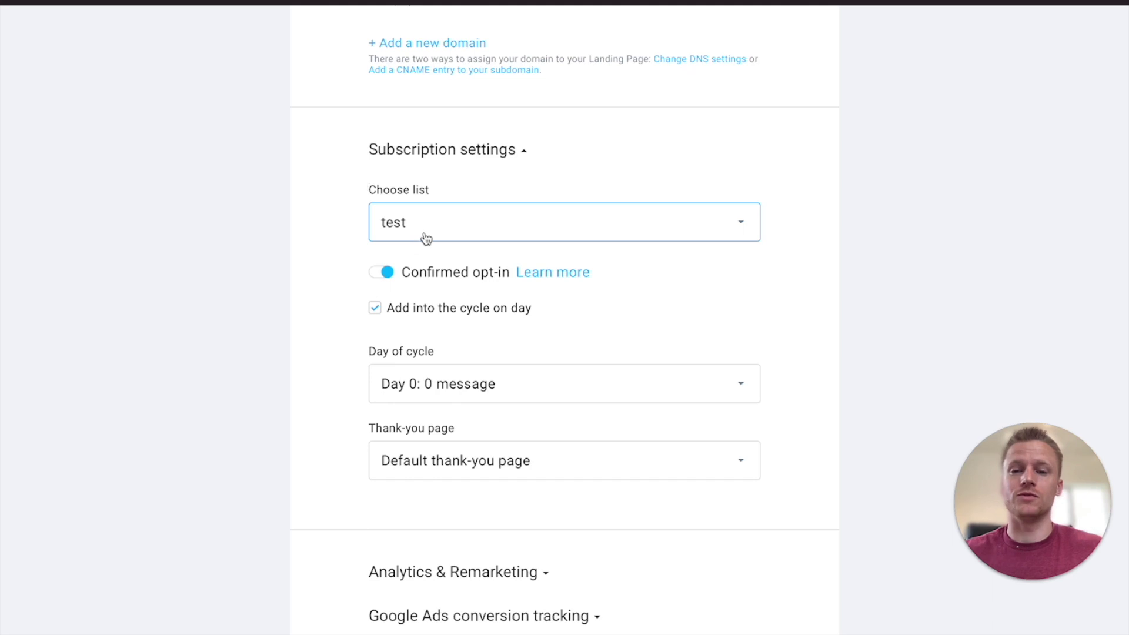
Set the day of cycle to Day 0 in the subscription settings and publish the landing page.
scroll(527, 334, down, 2)
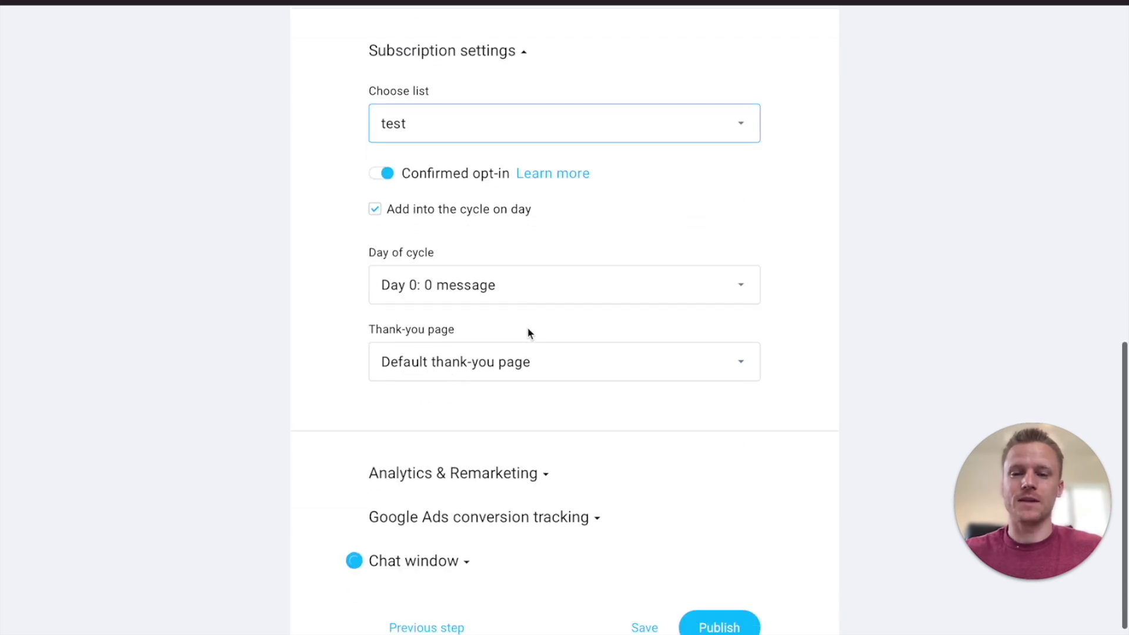
click(496, 285)
click(447, 331)
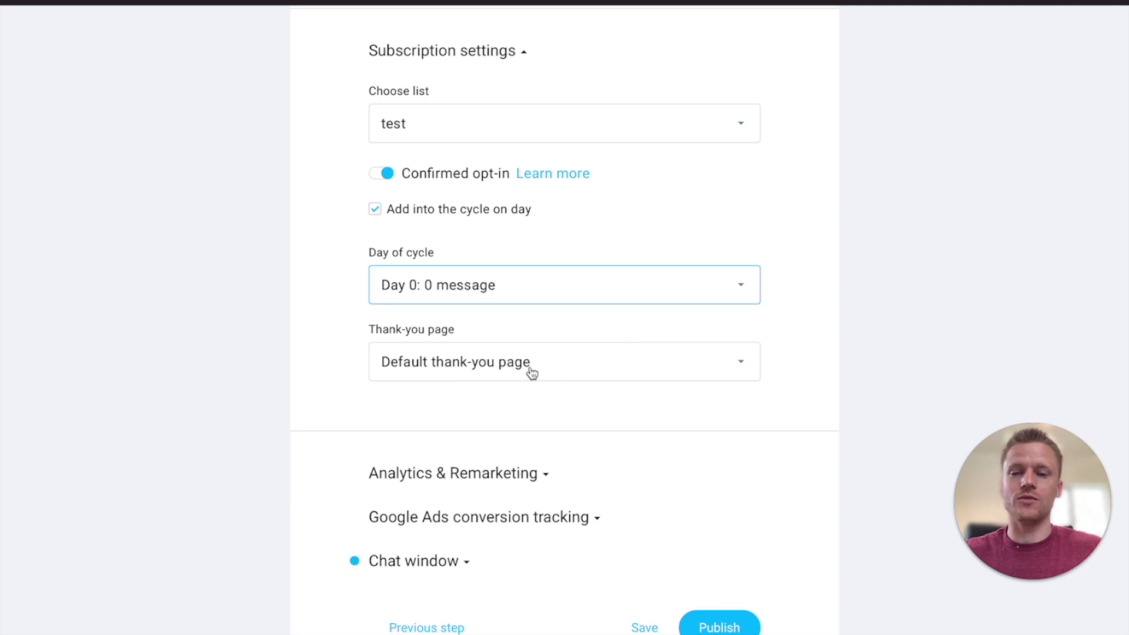
scroll(534, 528, down, 1)
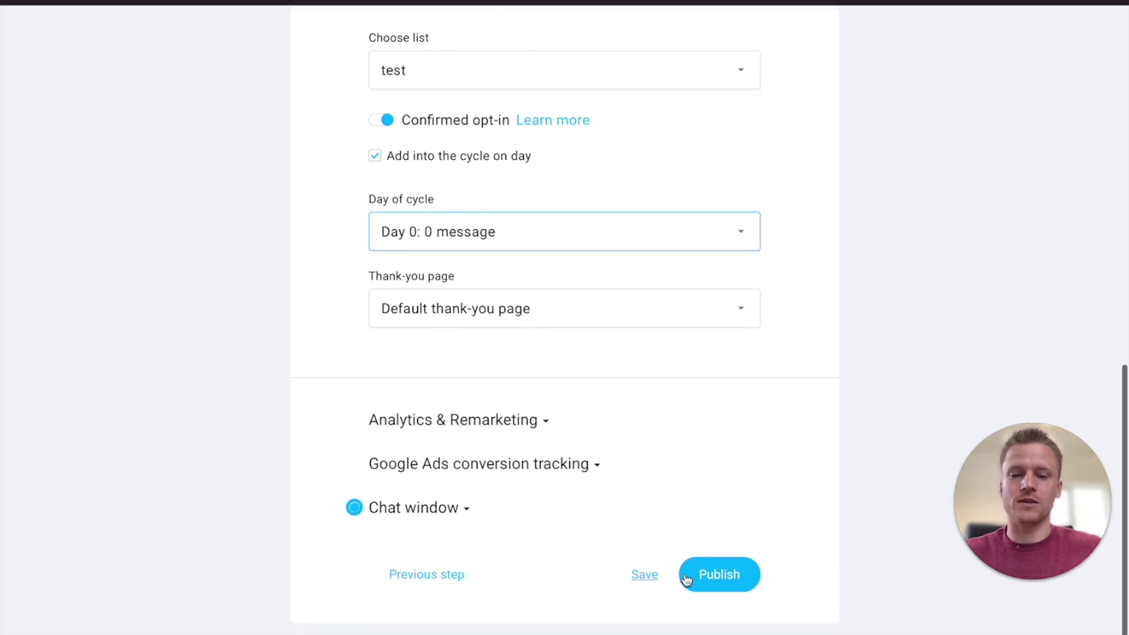
click(739, 585)
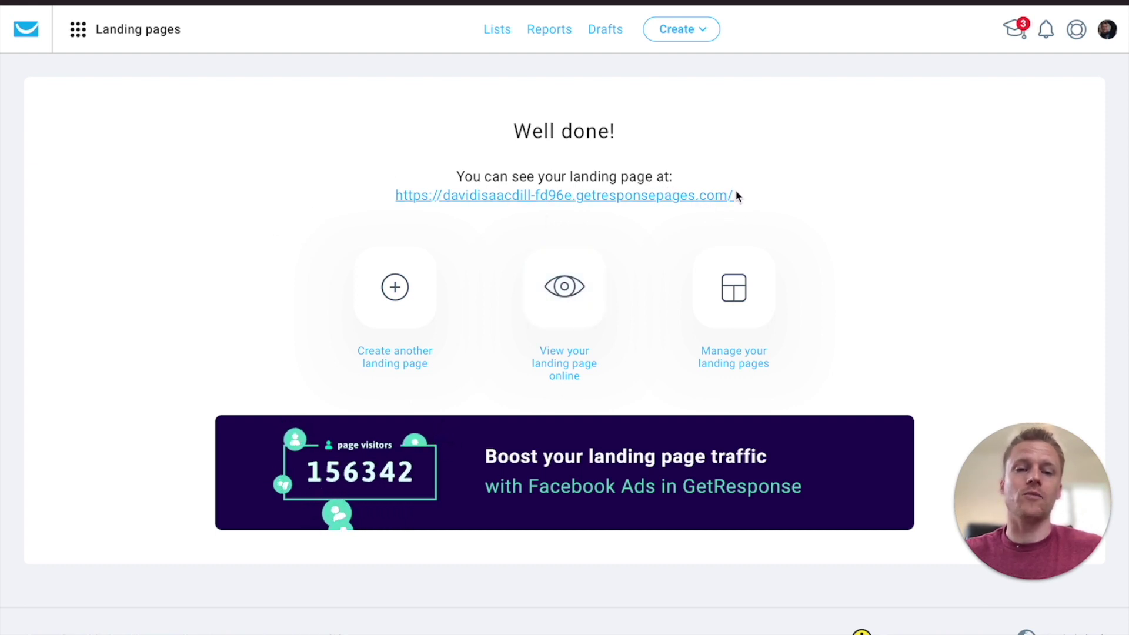
Select the published landing page's address, switch to Twitter and open the own profile for editing.
drag(741, 195, 398, 198)
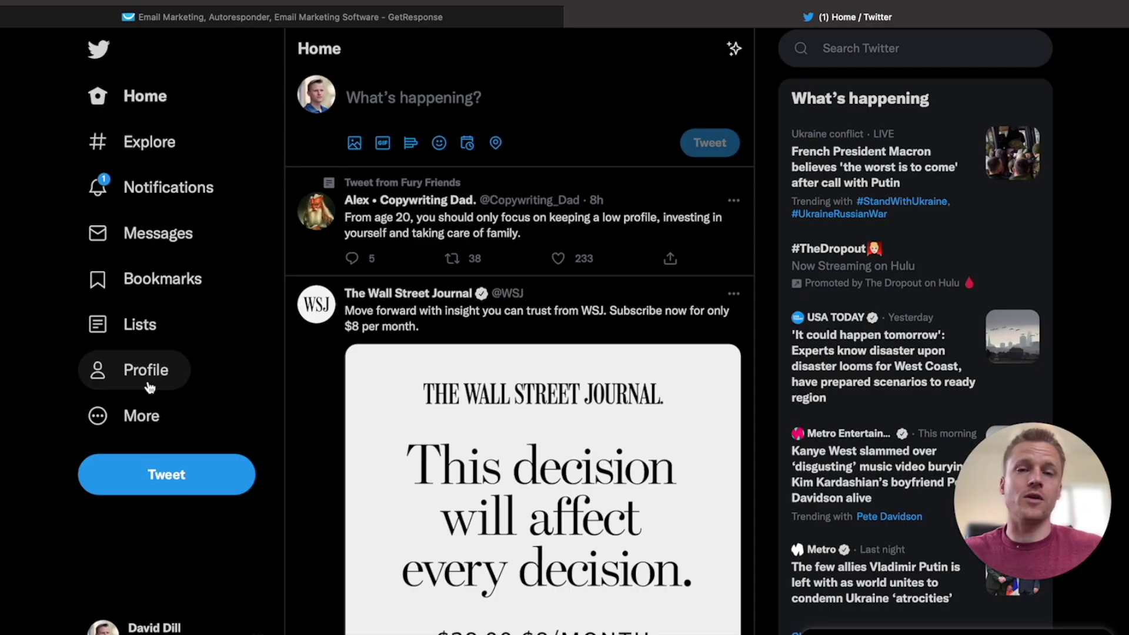
click(147, 384)
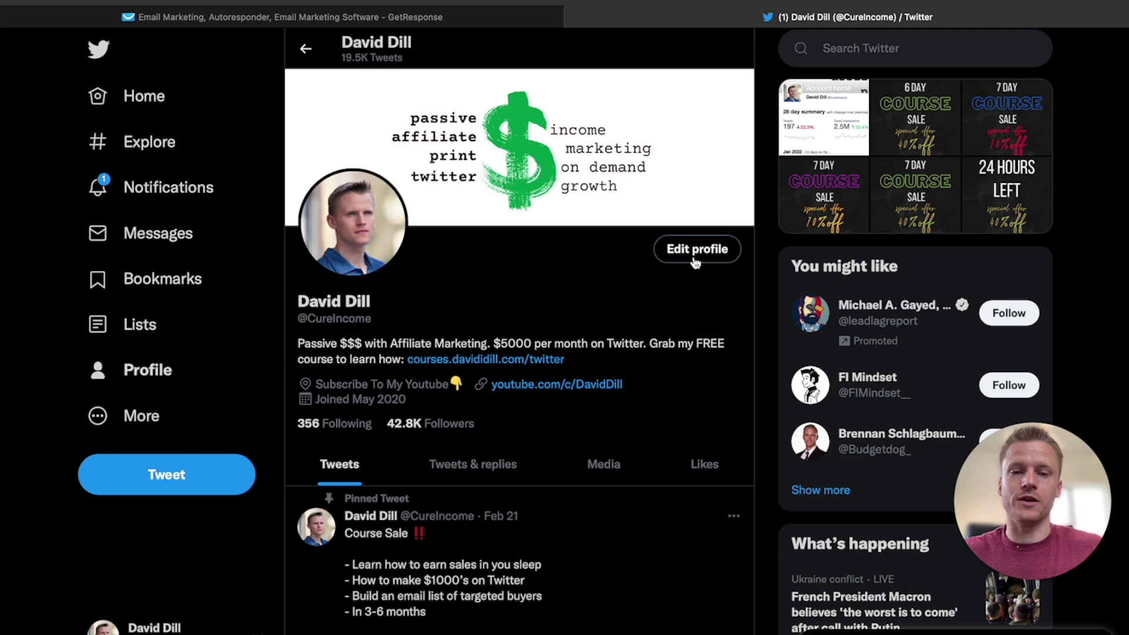
click(695, 254)
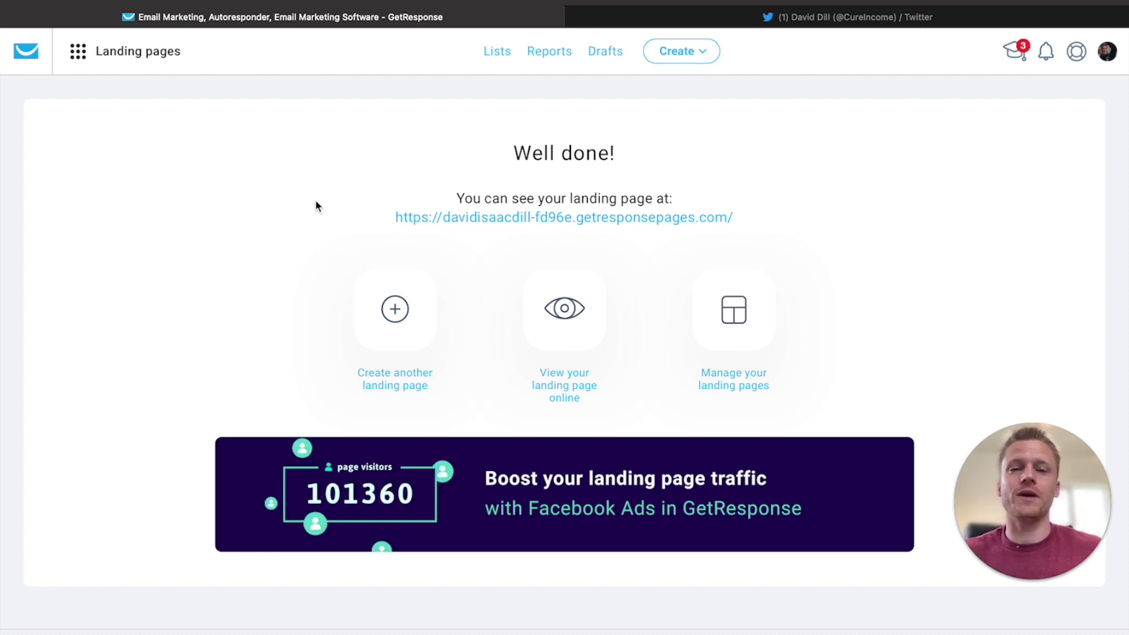
Create a new newsletter in GetResponse and name the message Test.
click(681, 52)
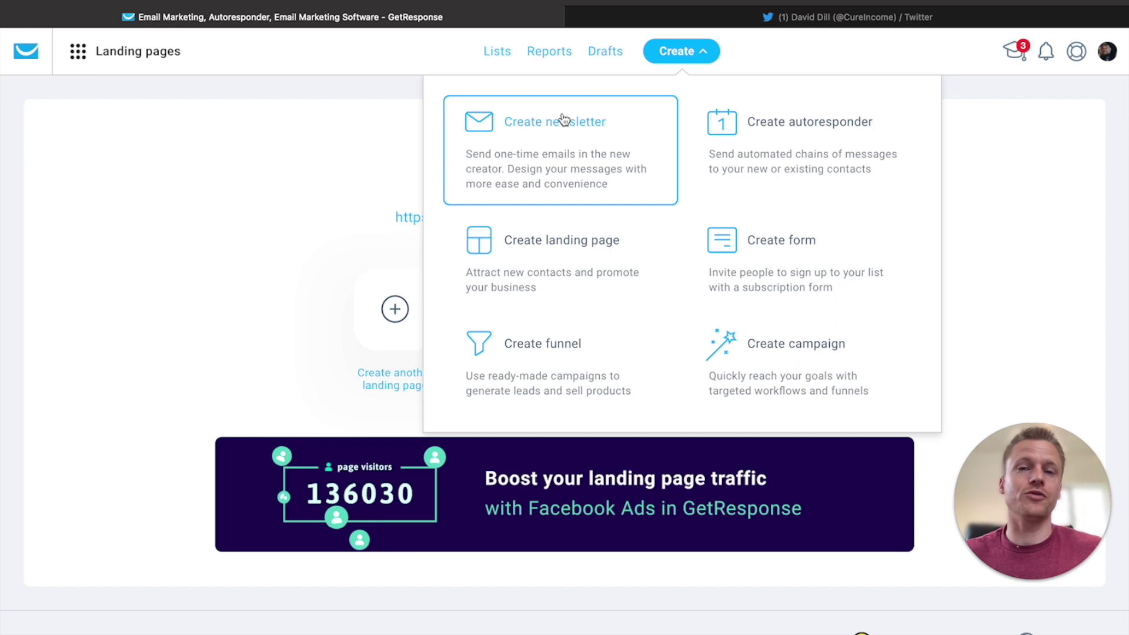
click(415, 106)
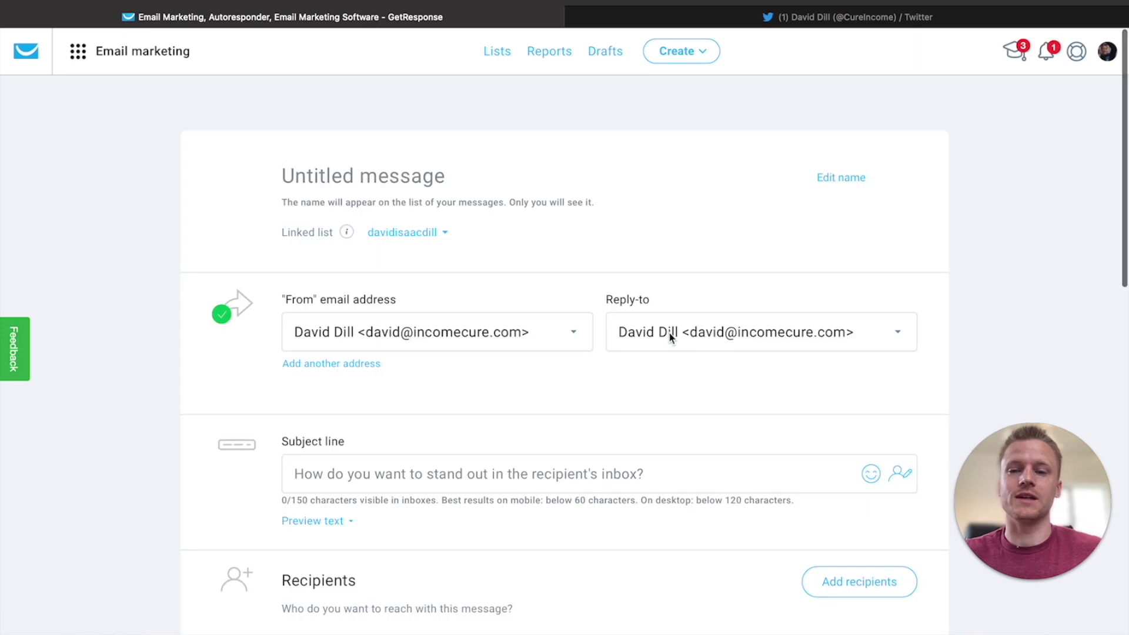
scroll(669, 333, down, 2)
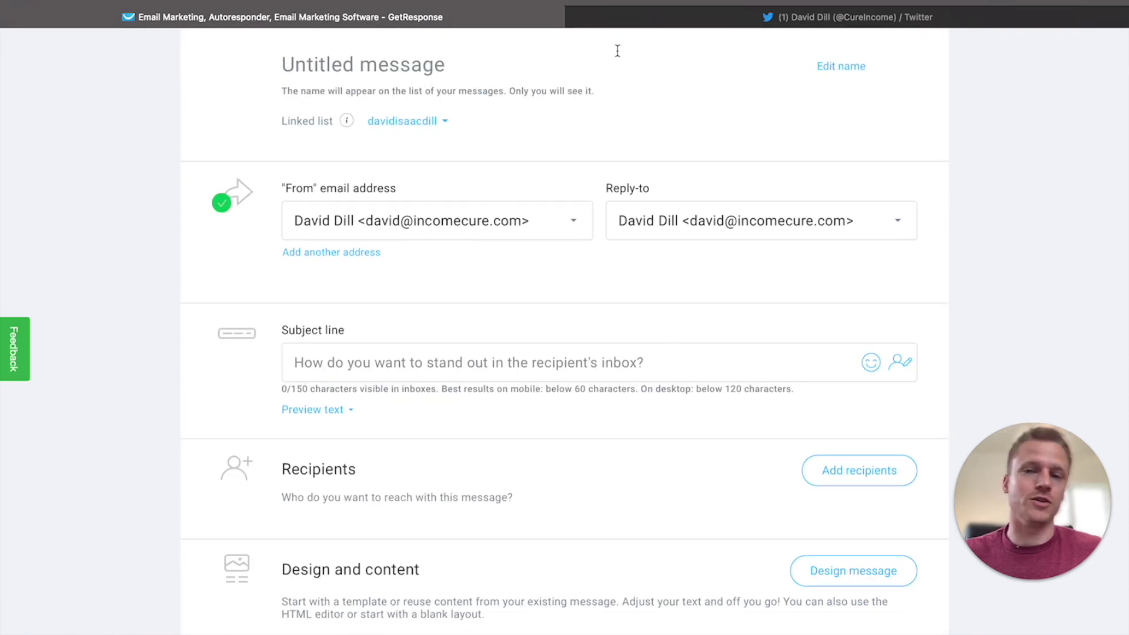
click(370, 77)
text(Test)
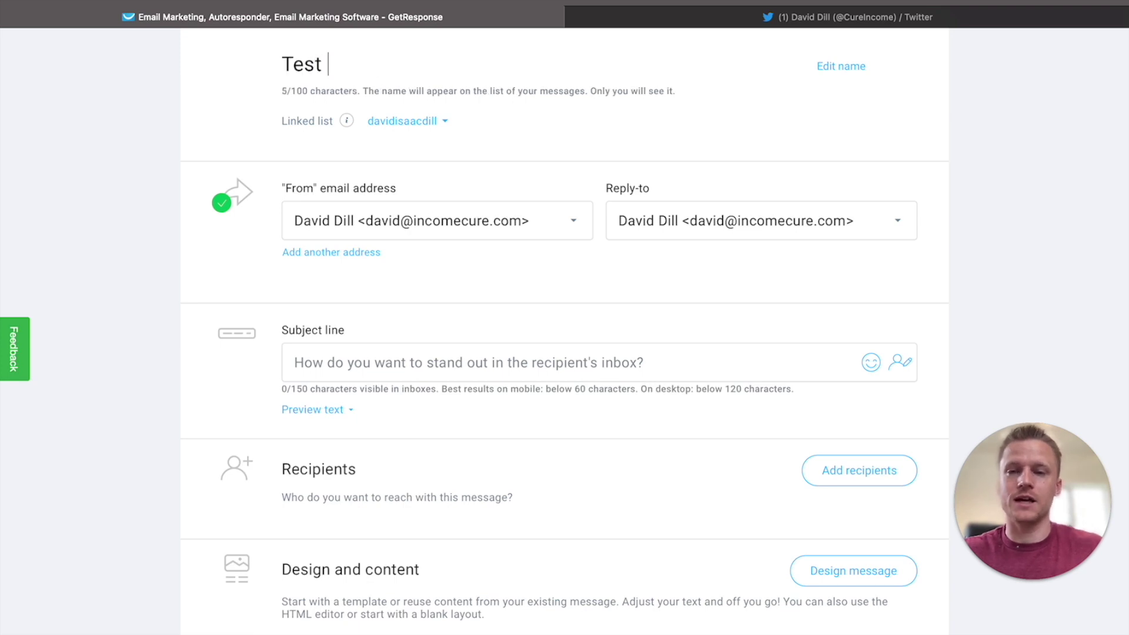
Enter "My #1 Affiliate Tip On Twitter" as the newsletter's subject line.
click(423, 368)
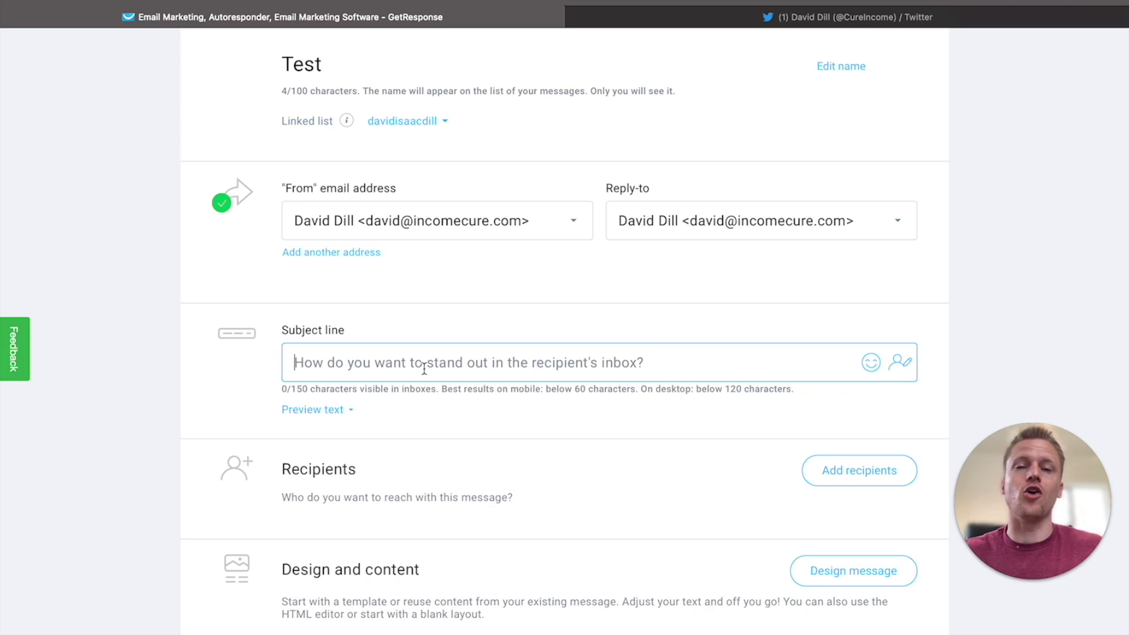
text(My)
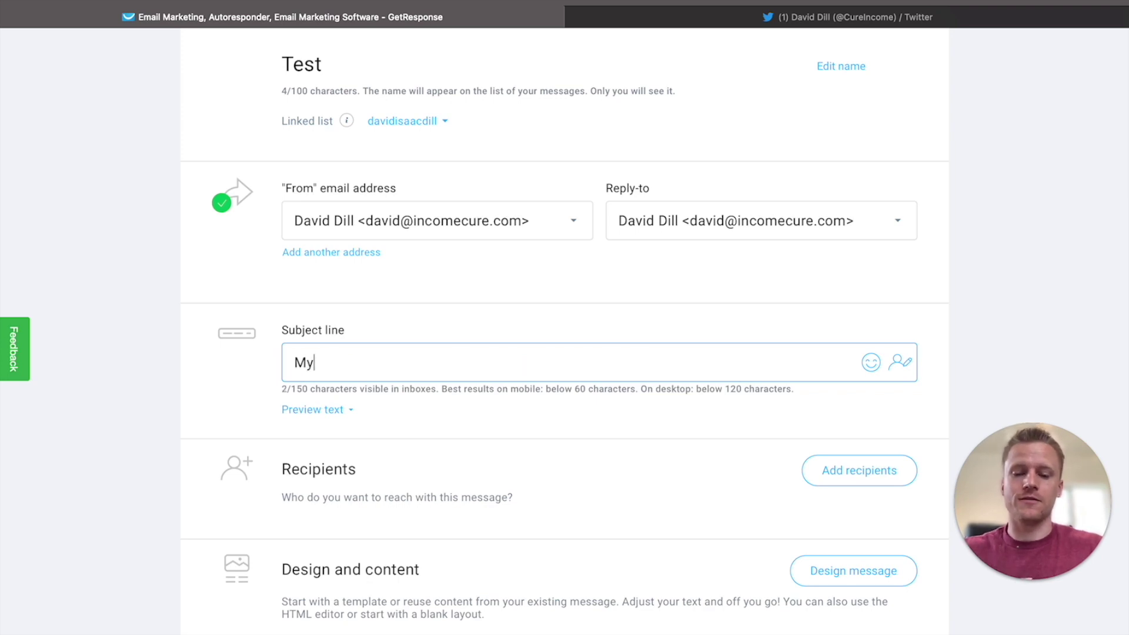
text( #1 Affiliate Tip )
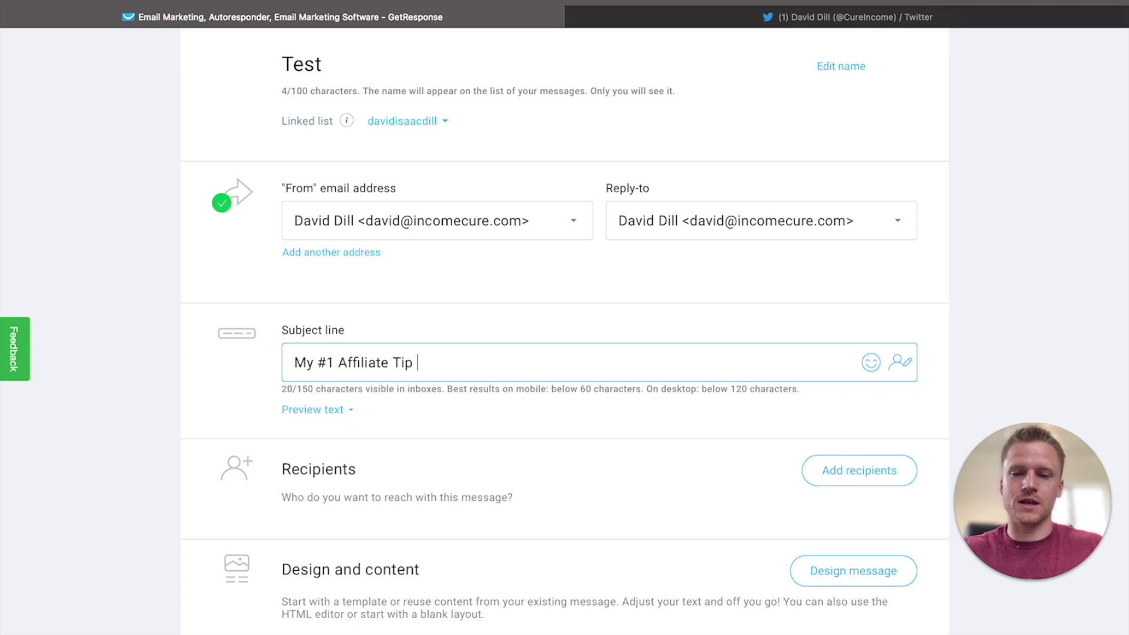
text(On Twi)
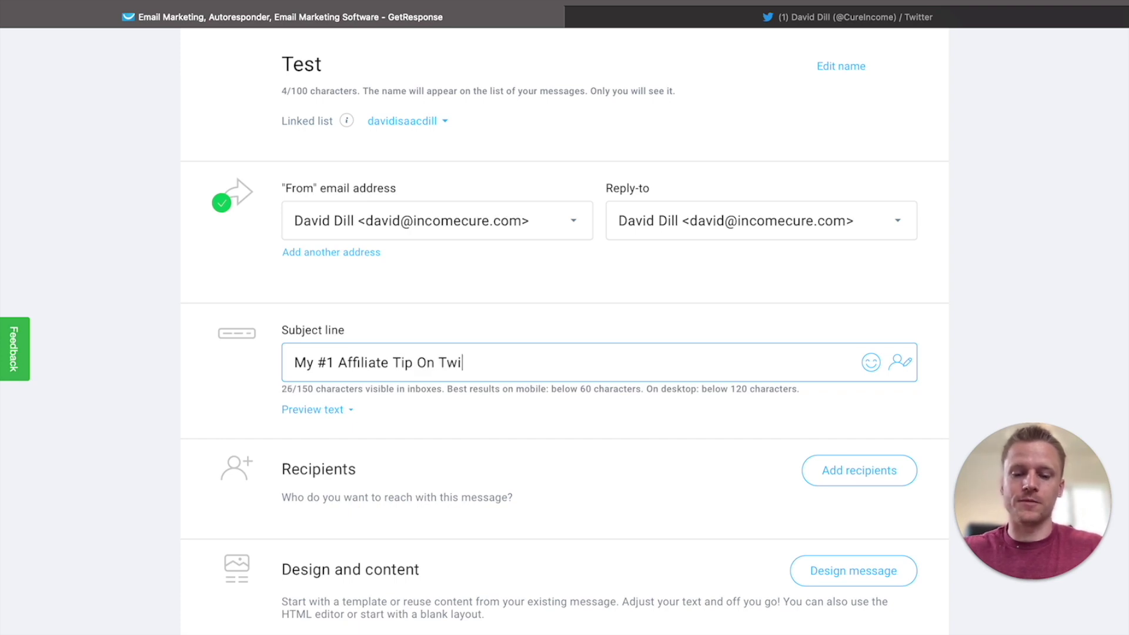
text(tter)
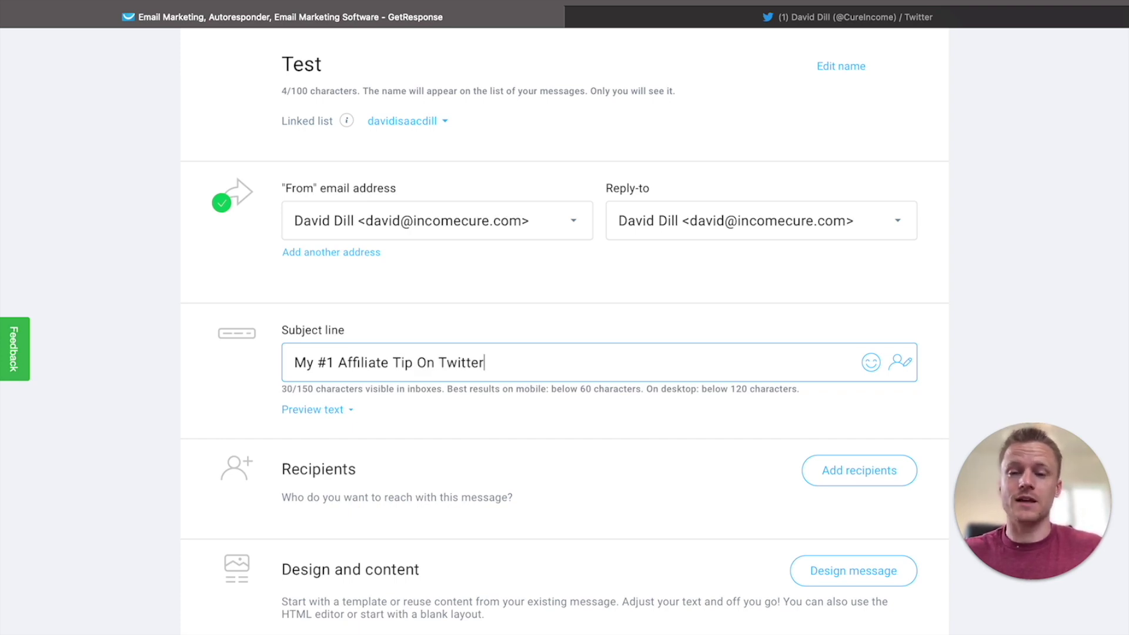
Add the test list as the recipients of the newsletter.
click(869, 469)
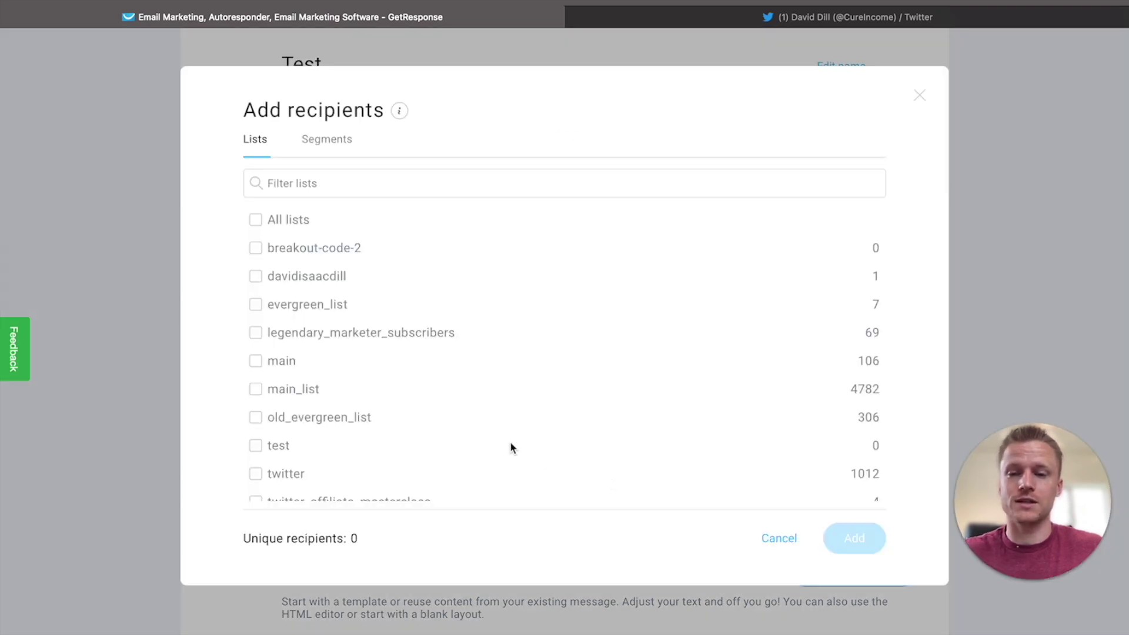
scroll(364, 411, down, 1)
click(256, 432)
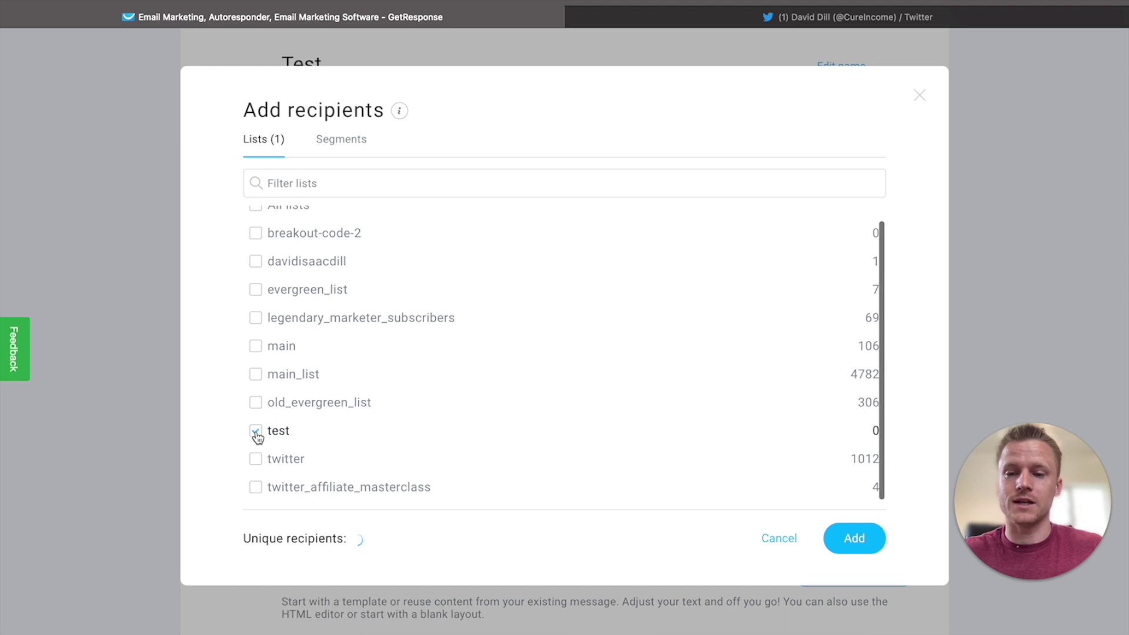
click(846, 538)
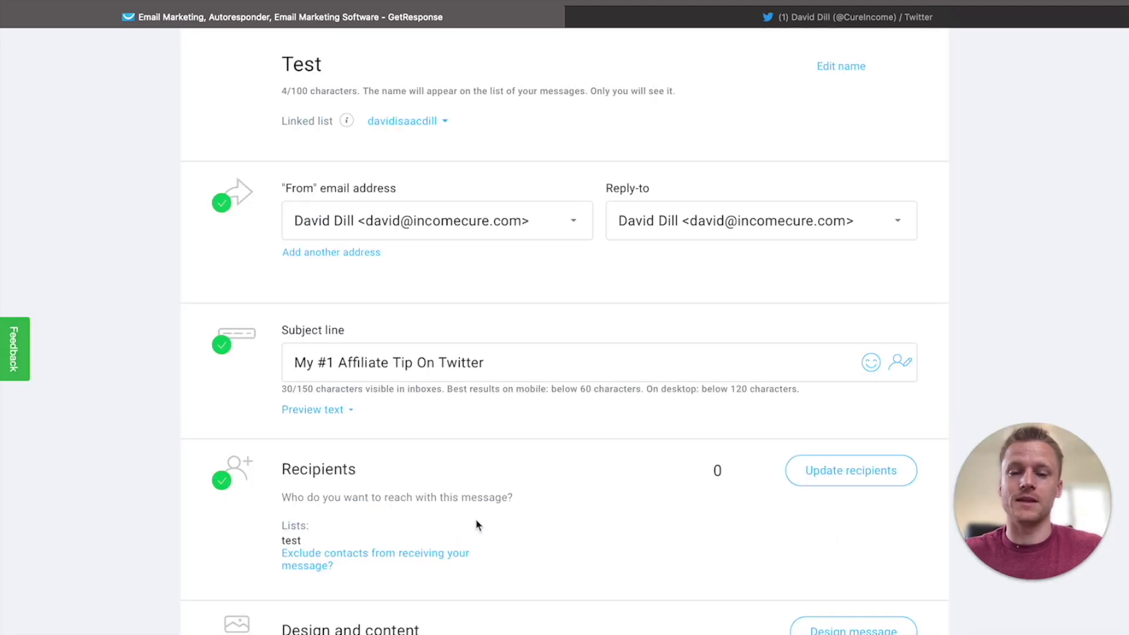
Start designing the message content from the empty Blank template.
scroll(477, 524, down, 1)
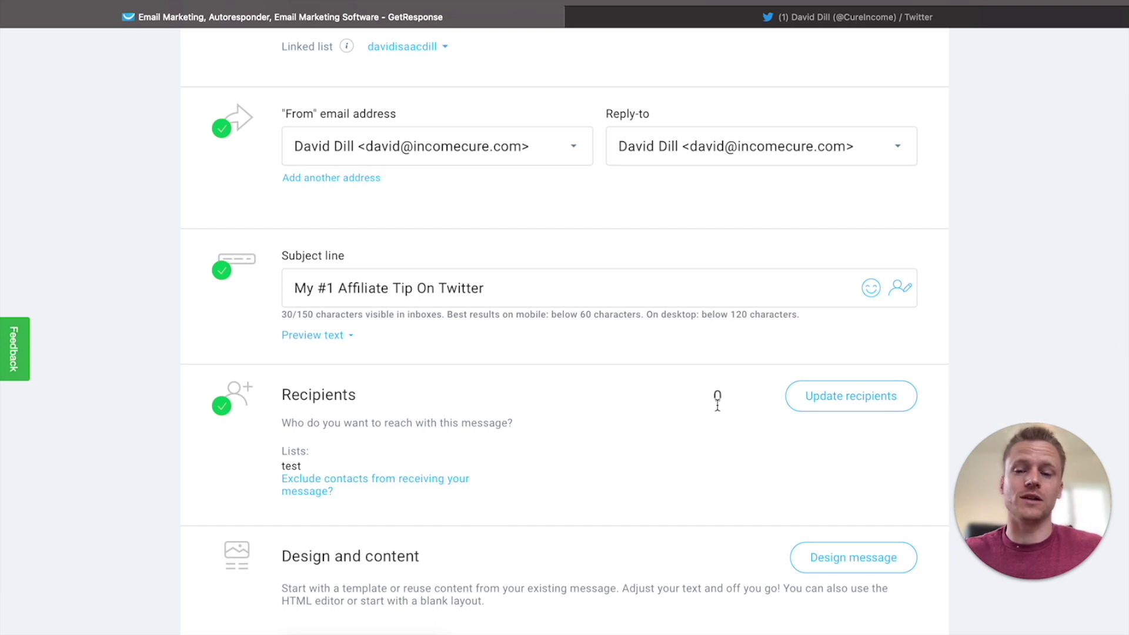
scroll(717, 403, down, 5)
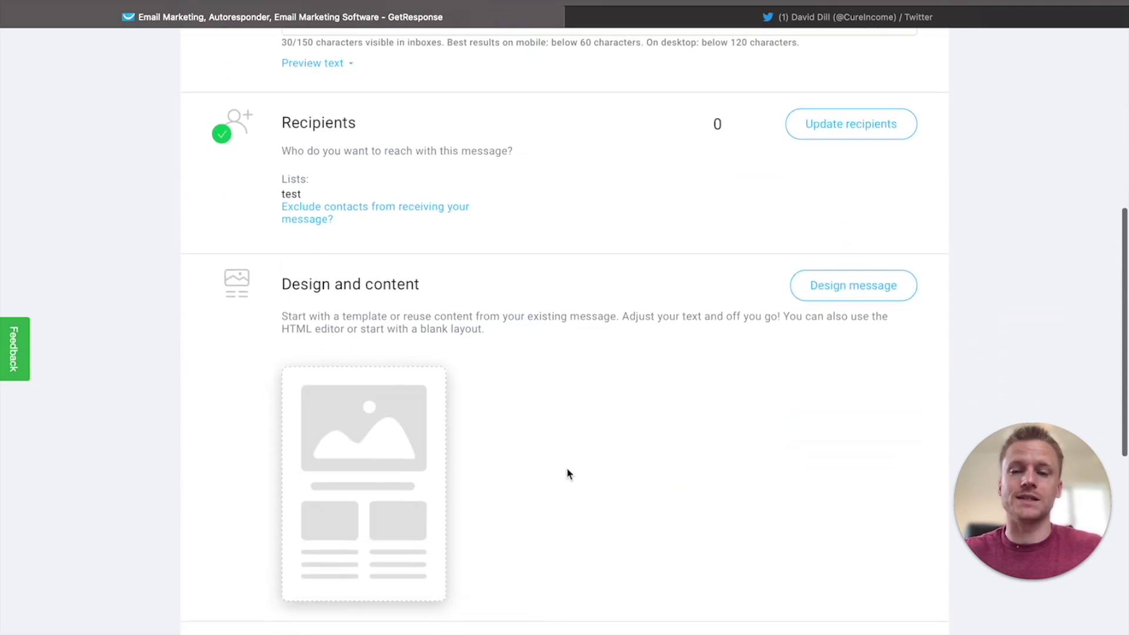
click(823, 301)
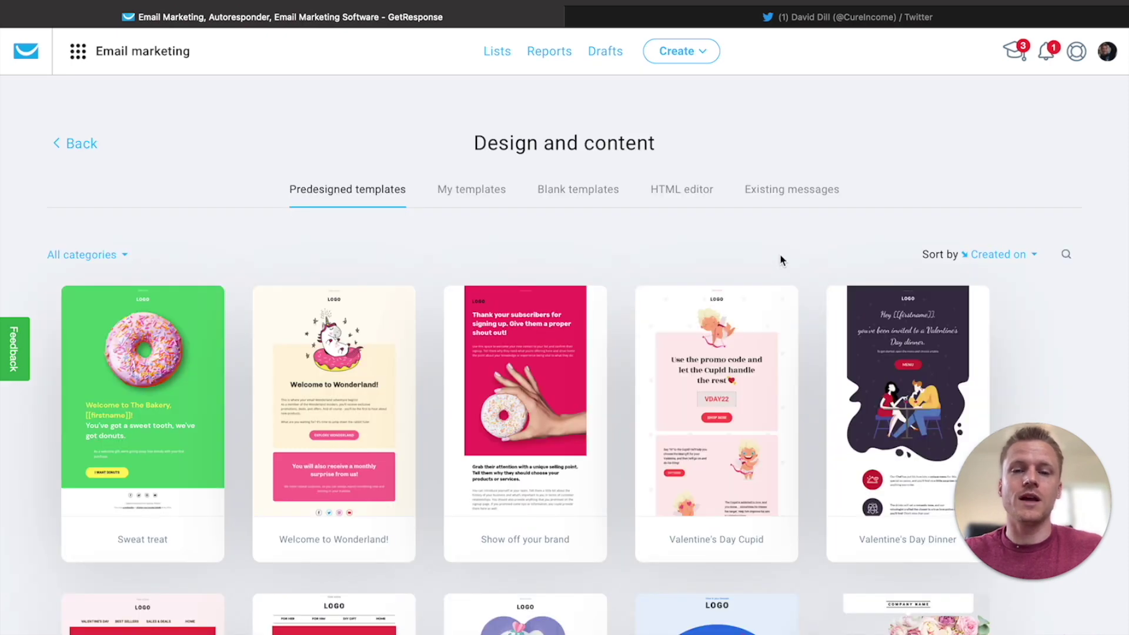
click(572, 201)
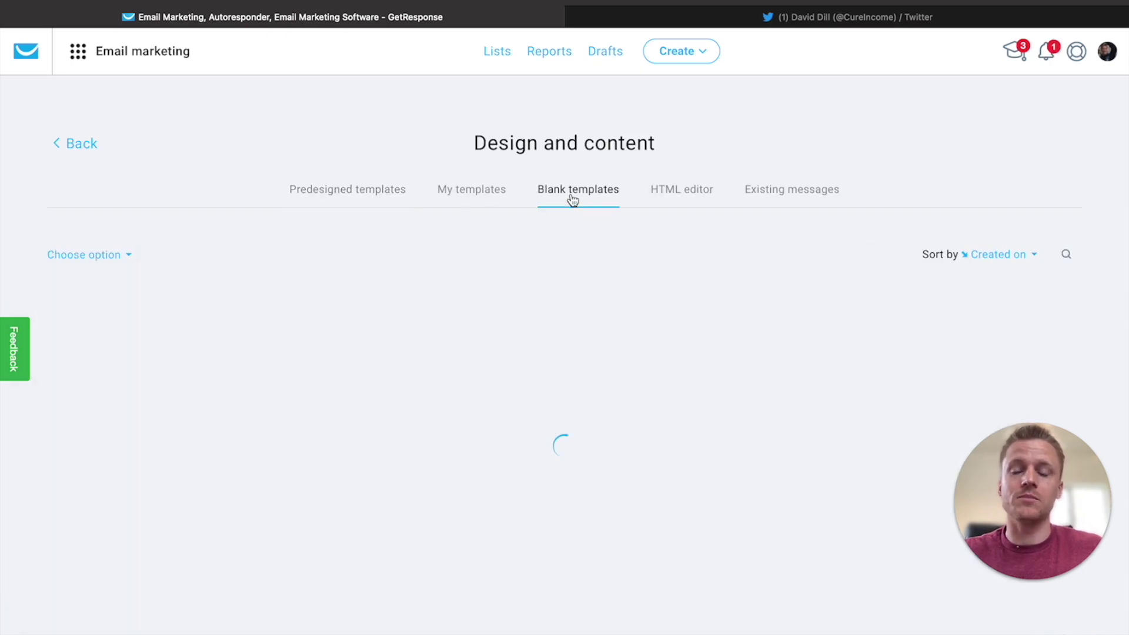
mouse_move(133, 372)
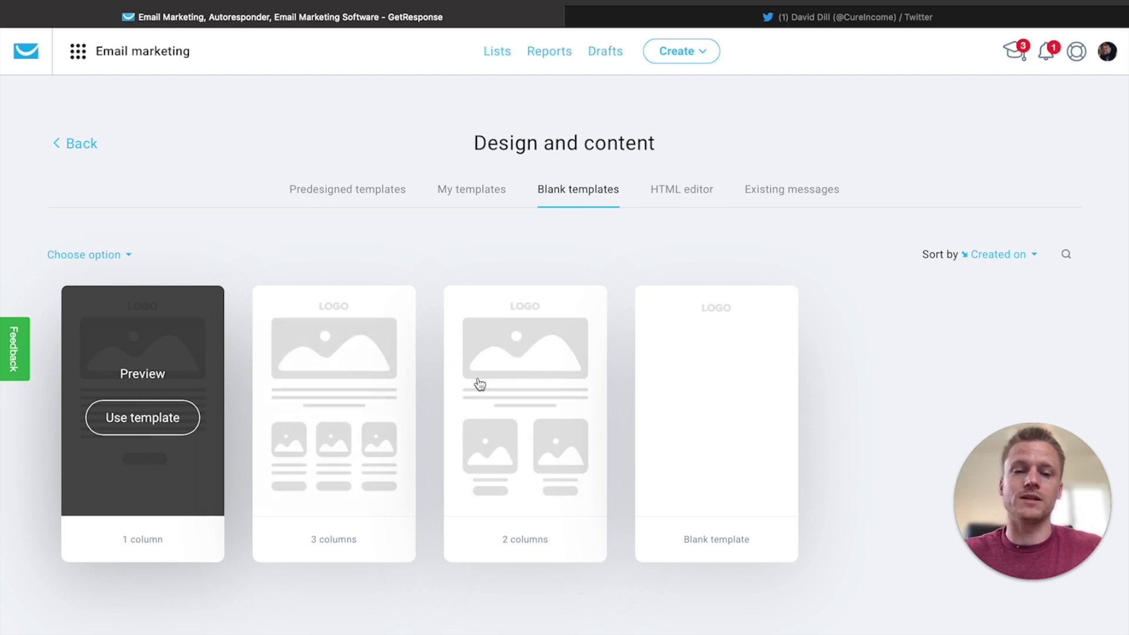
mouse_move(729, 417)
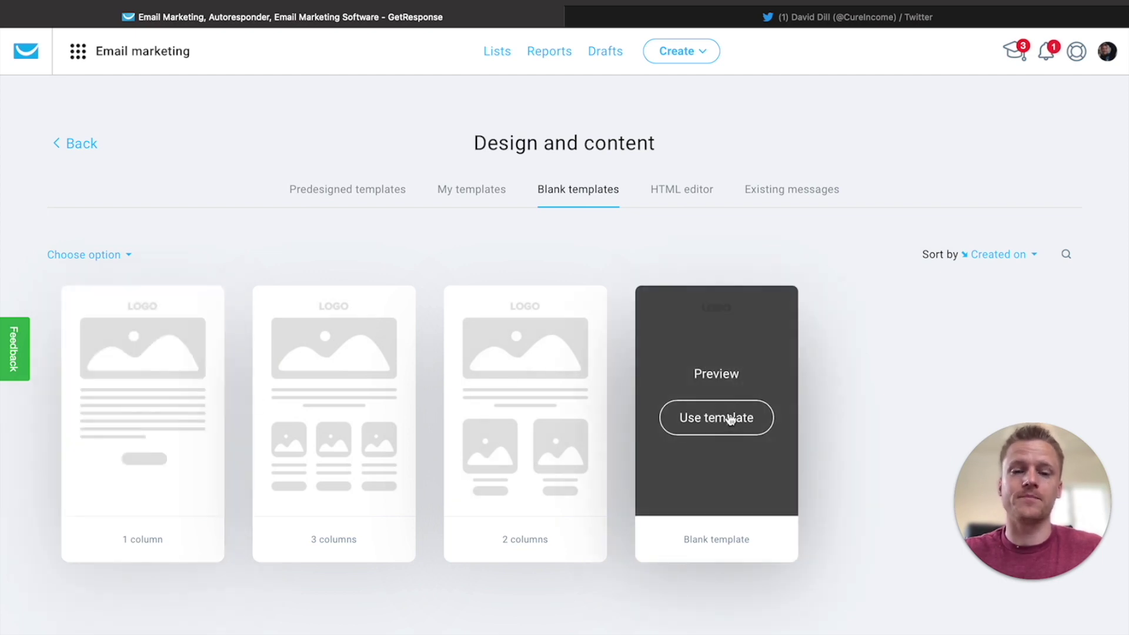
click(716, 419)
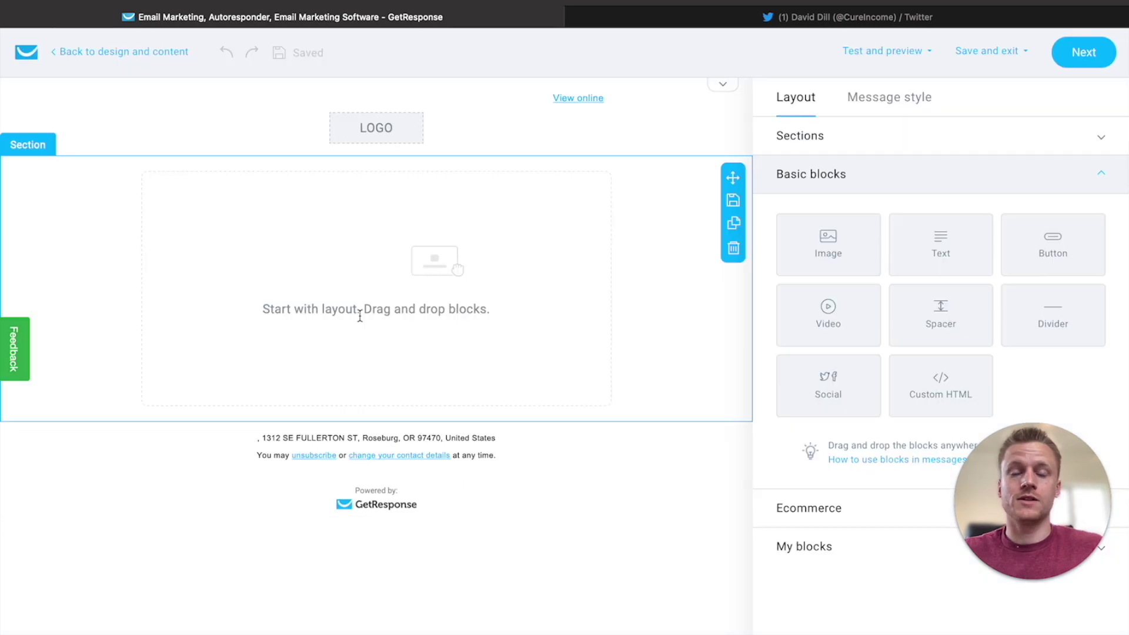
Add a text block to the empty section of the message and proceed to the newsletter settings.
drag(957, 242, 375, 263)
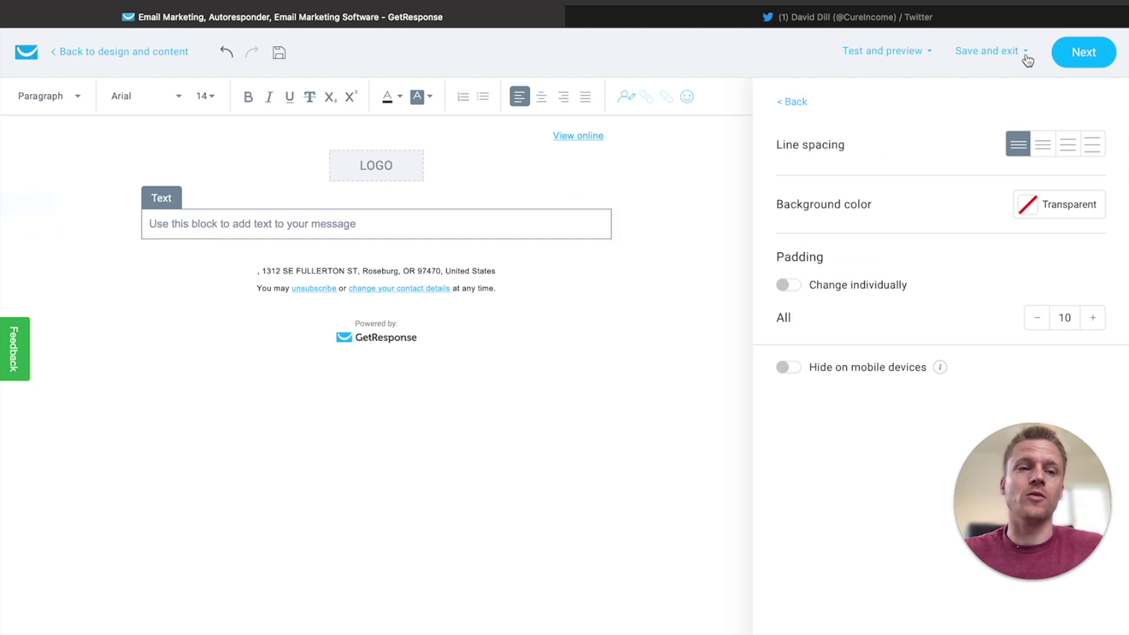
click(1083, 59)
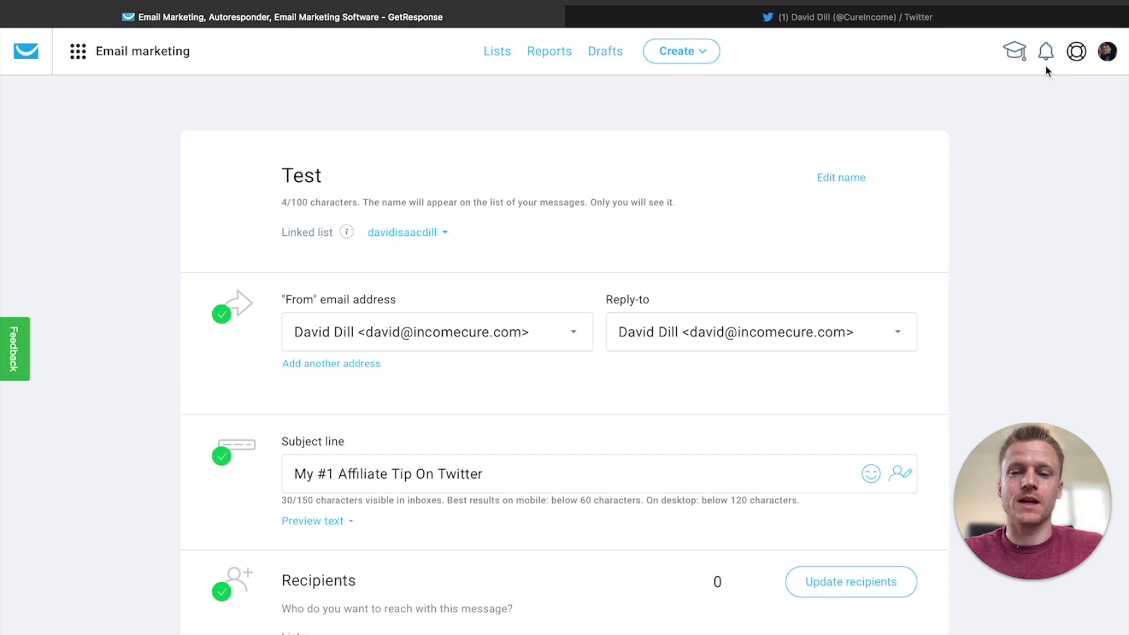
Review the newsletter's tracking and send-time options, and switch to the Twitter profile.
scroll(699, 495, down, 10)
scroll(699, 496, down, 4)
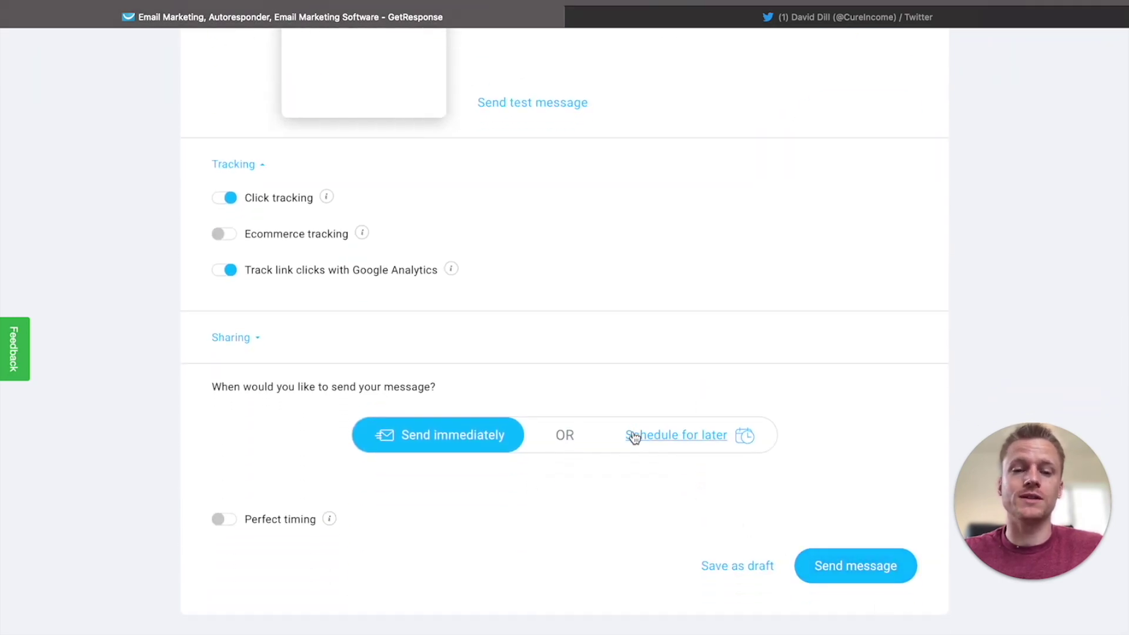
key(ctrl+Tab)
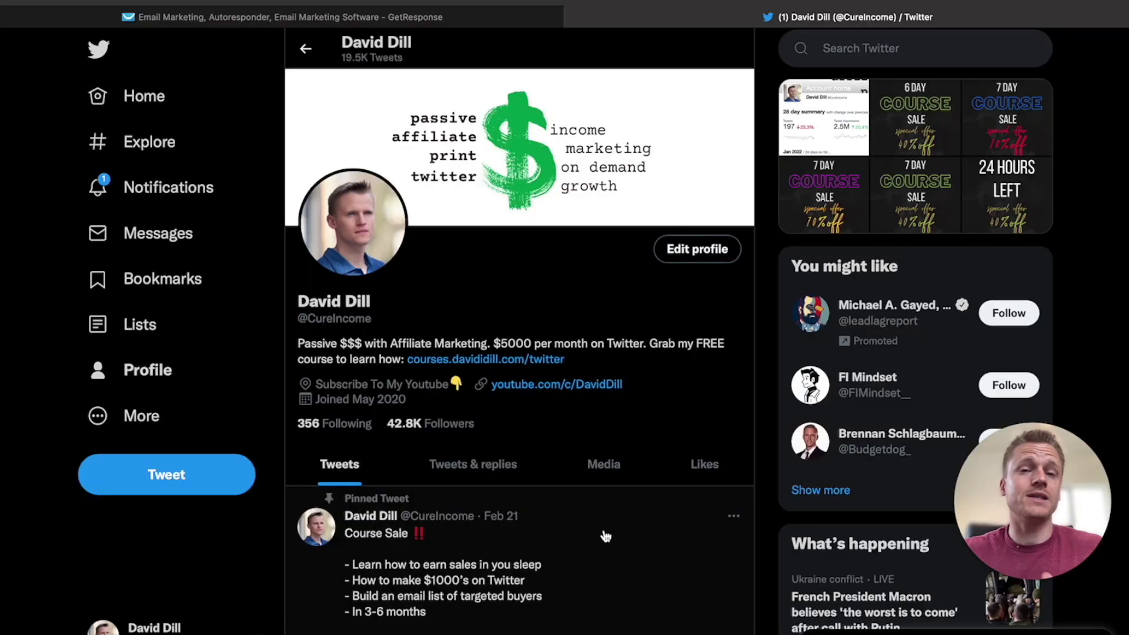